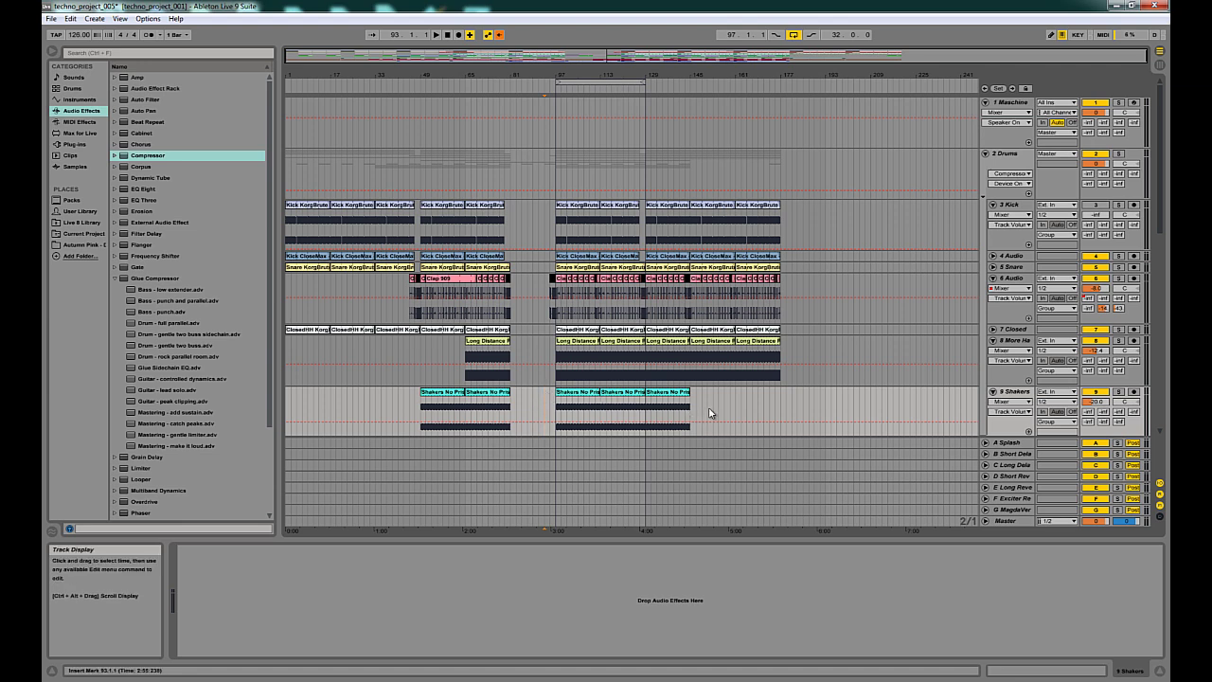
# - Start the techno arrangement playing from bar 93
pyautogui.press('space')
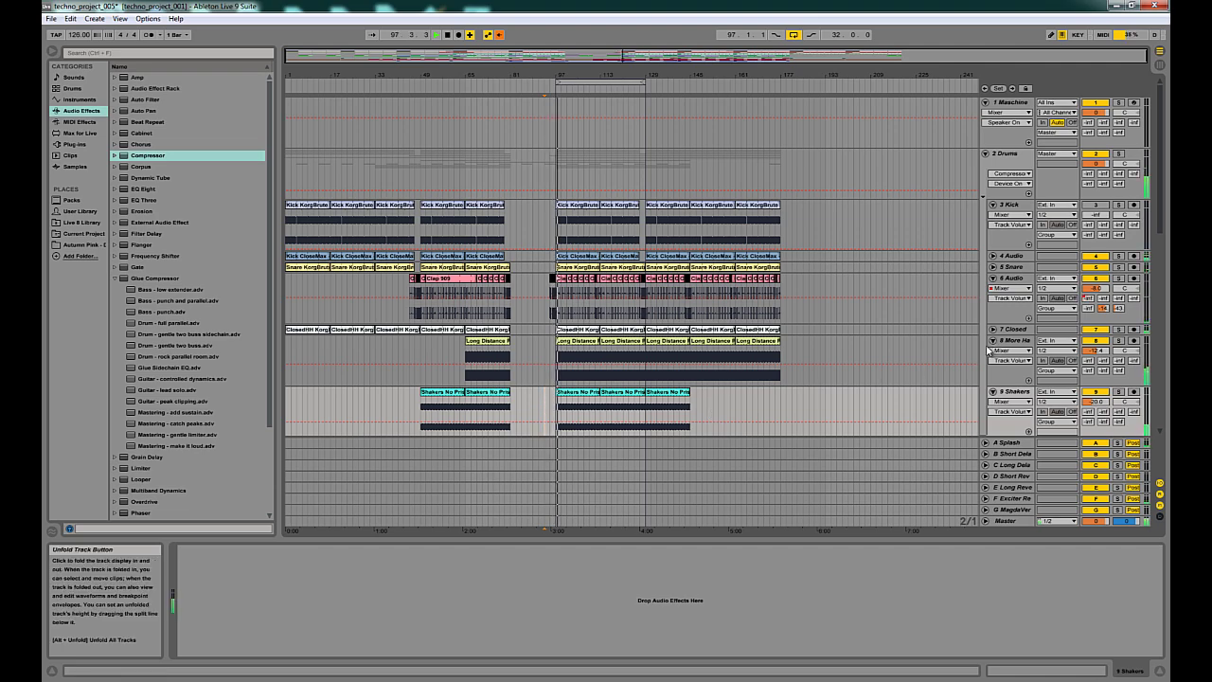
# - Re-enable the overridden automation so the Kore2 track's envelope plays back
pyautogui.moveTo(1166, 157); pyautogui.dragTo(1170, 354)
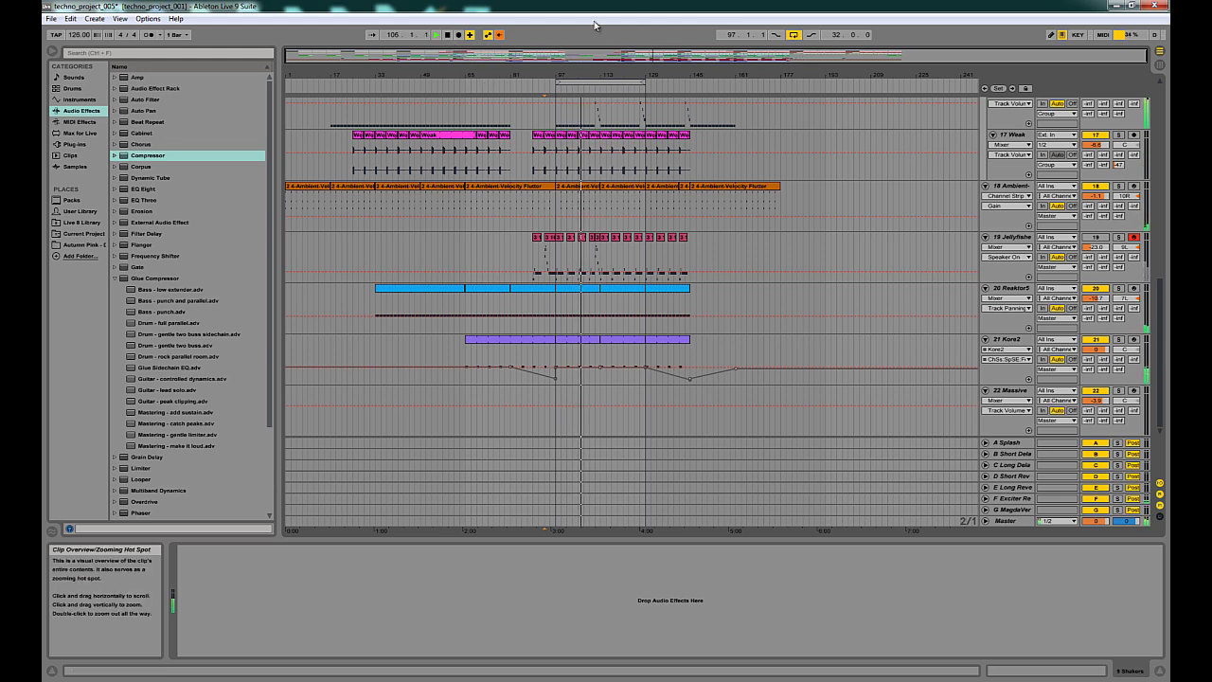
pyautogui.click(500, 36)
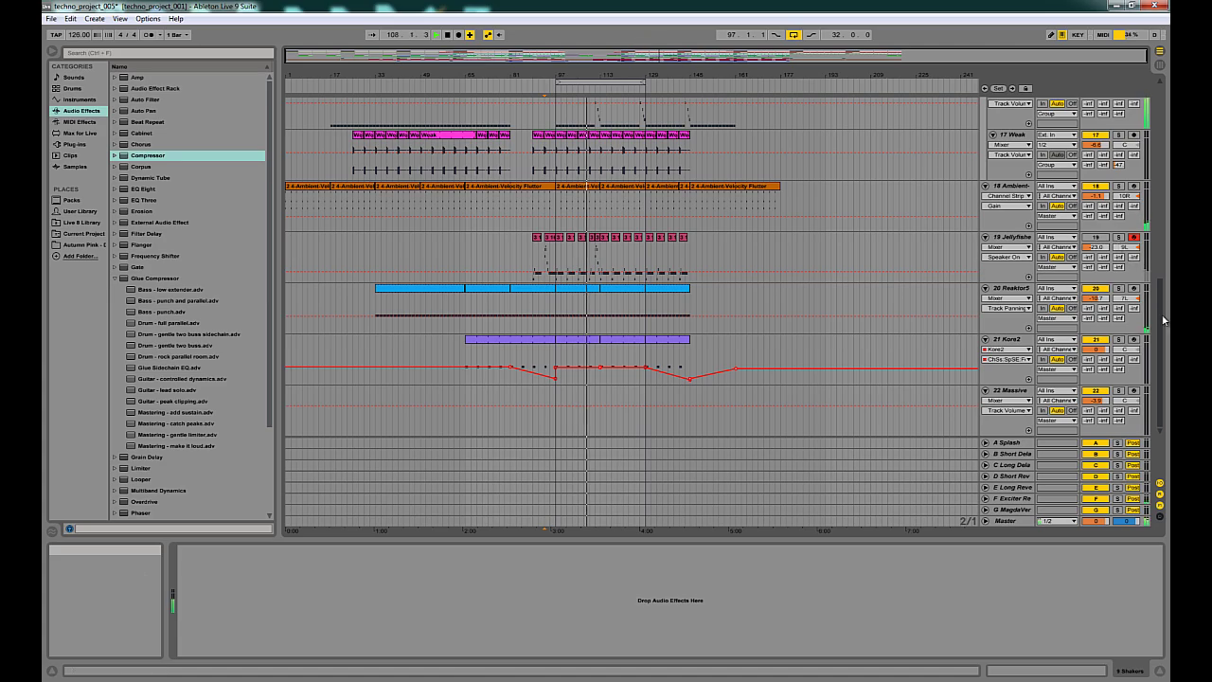
pyautogui.moveTo(1163, 320); pyautogui.dragTo(1157, 149)
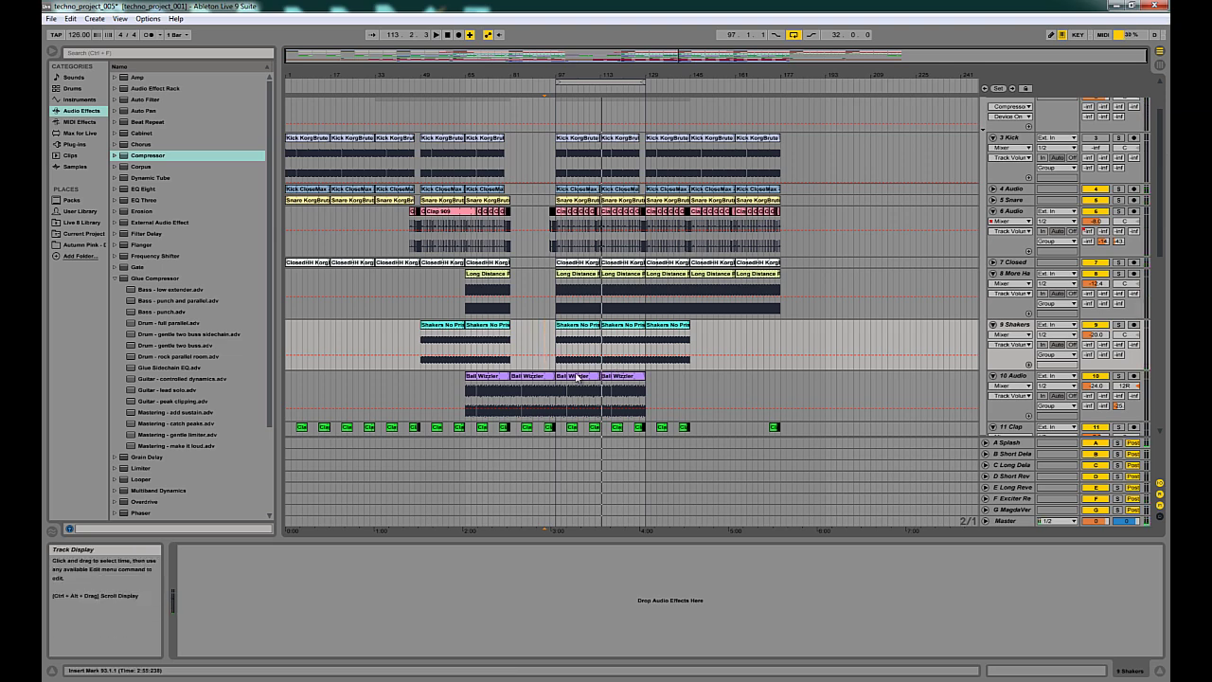
# - Solo the 14 Bass track
pyautogui.scroll(-5, 579, 379)
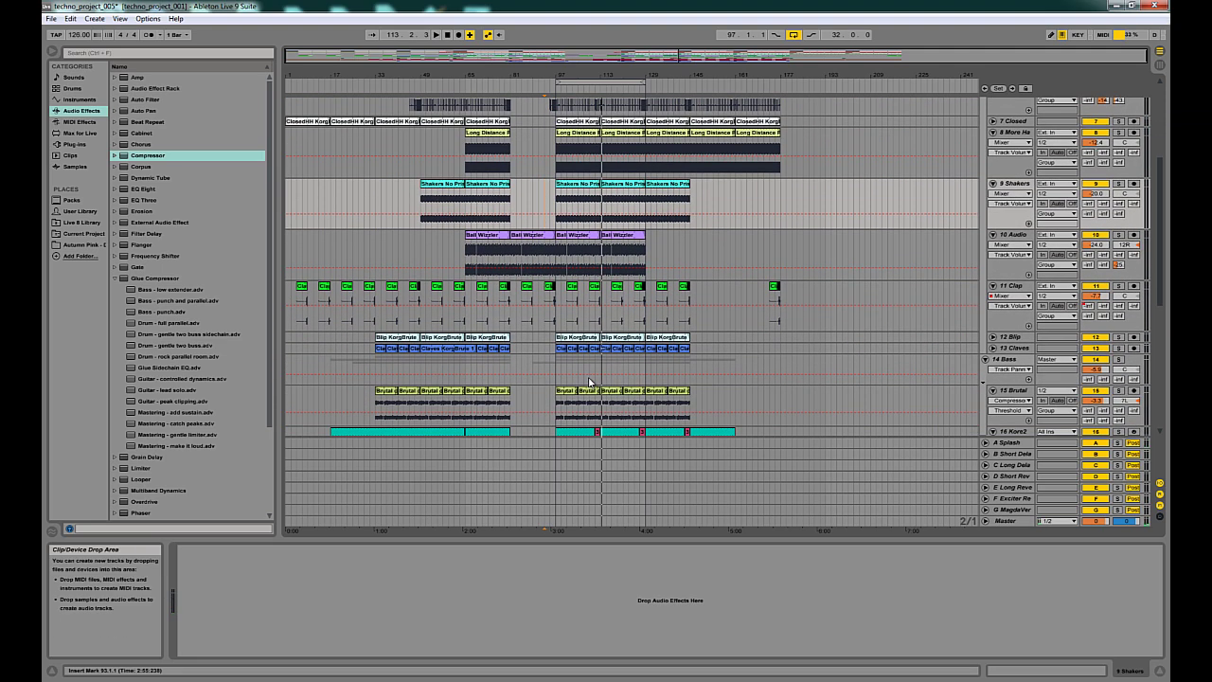
pyautogui.scroll(-1, 606, 374)
pyautogui.scroll(2, 644, 354)
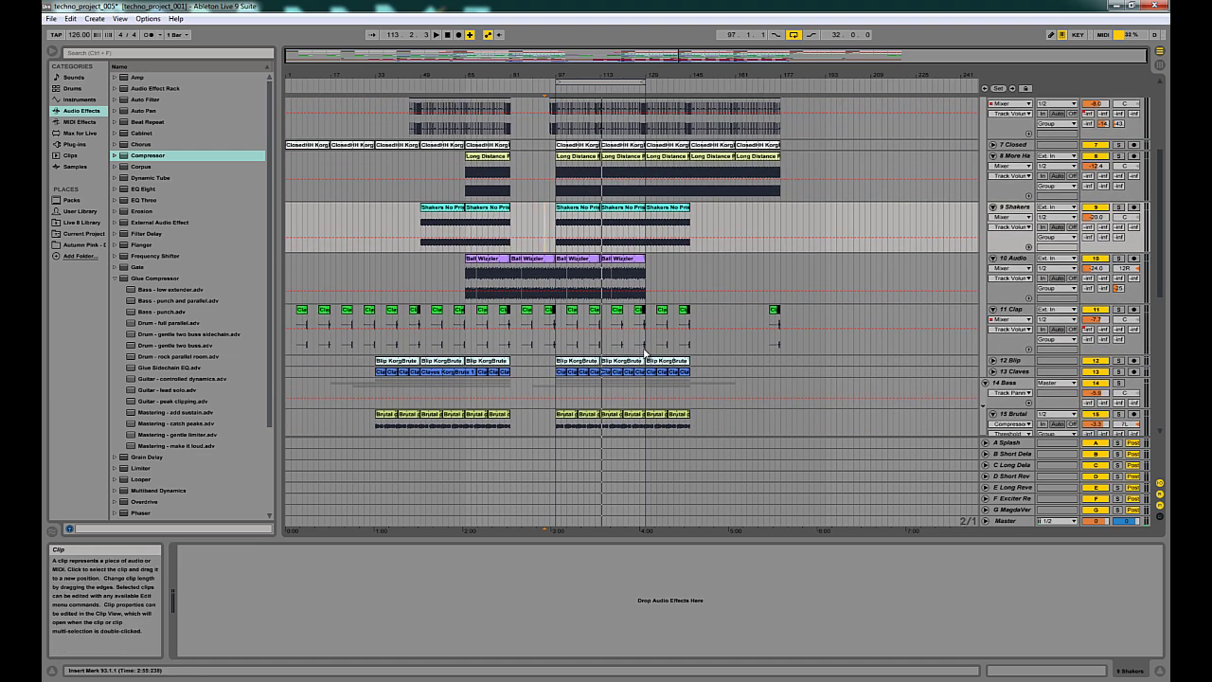
pyautogui.scroll(-4, 644, 354)
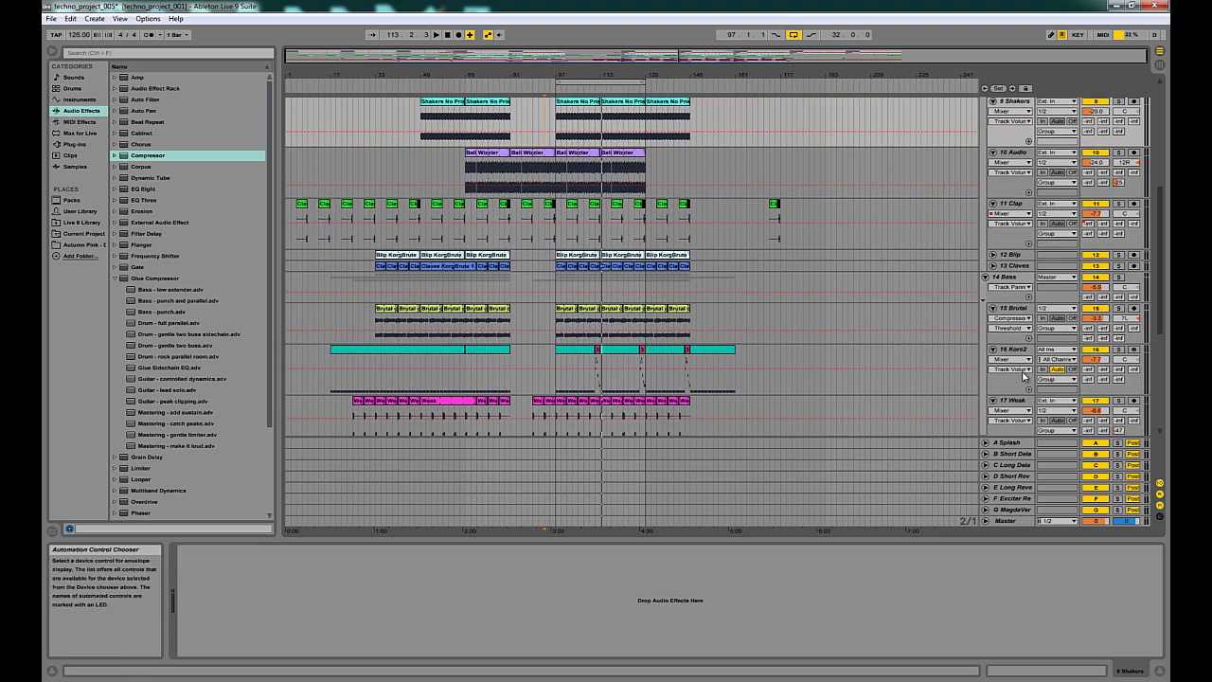
pyautogui.click(1119, 276)
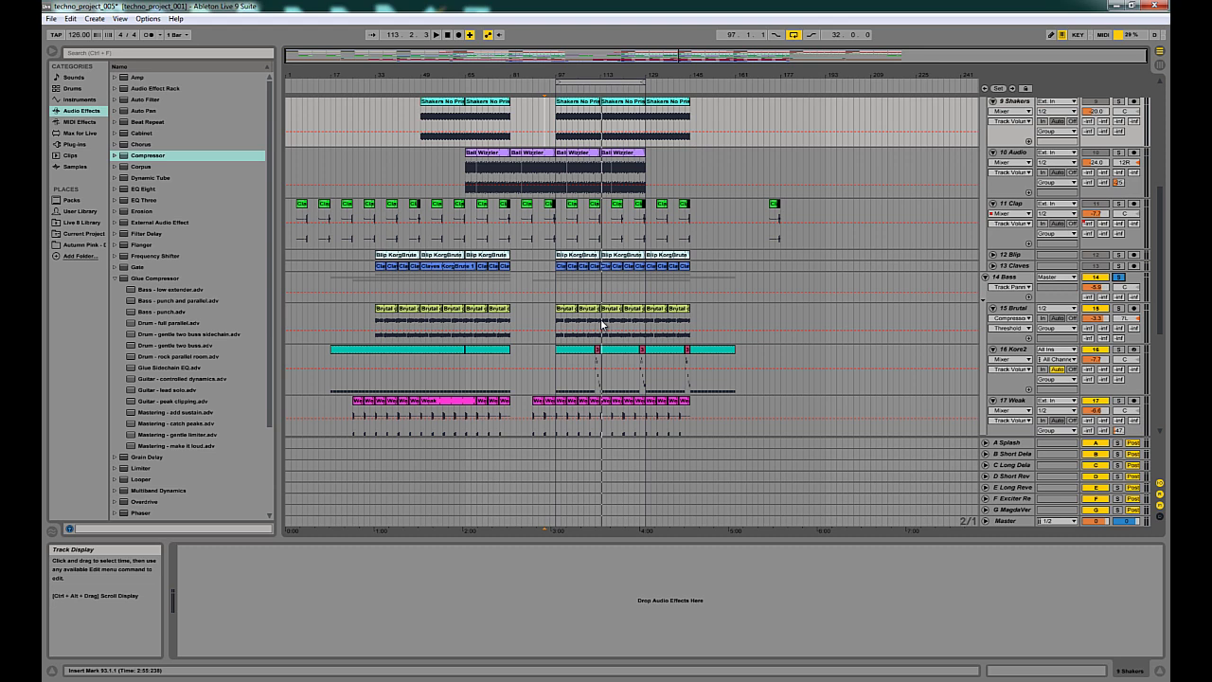
# - Play from bar 97 and show the Bass device chain from its Channel Strip
pyautogui.click(558, 342)
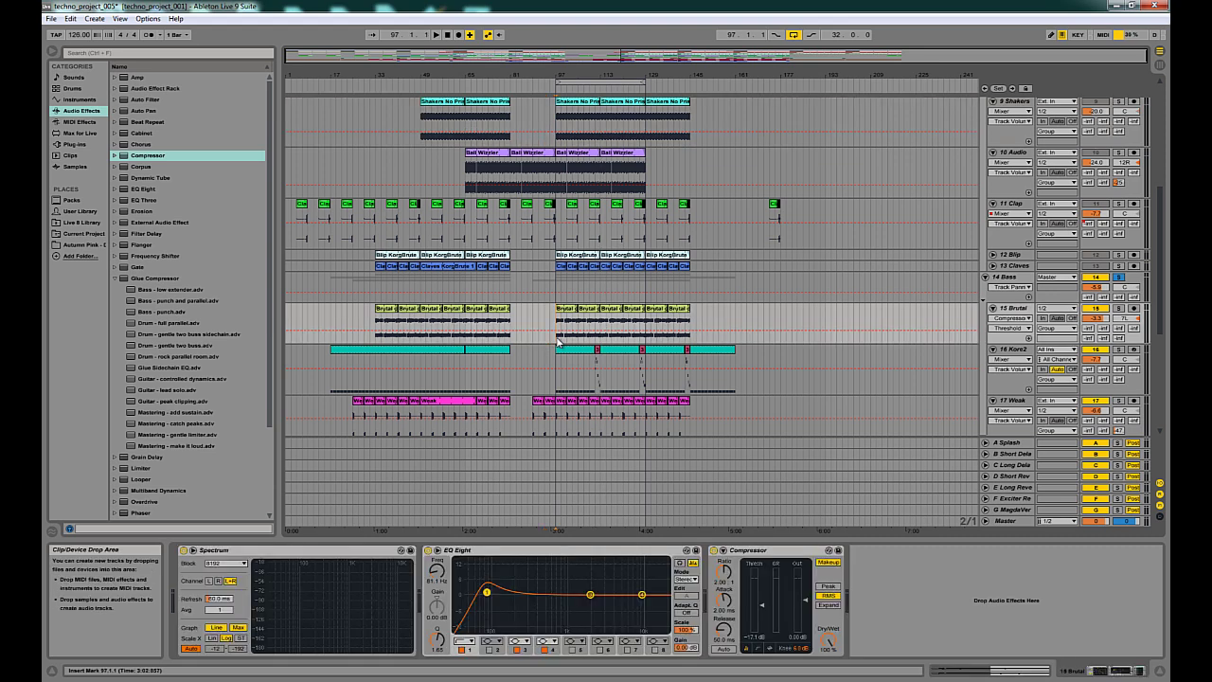
pyautogui.press('space')
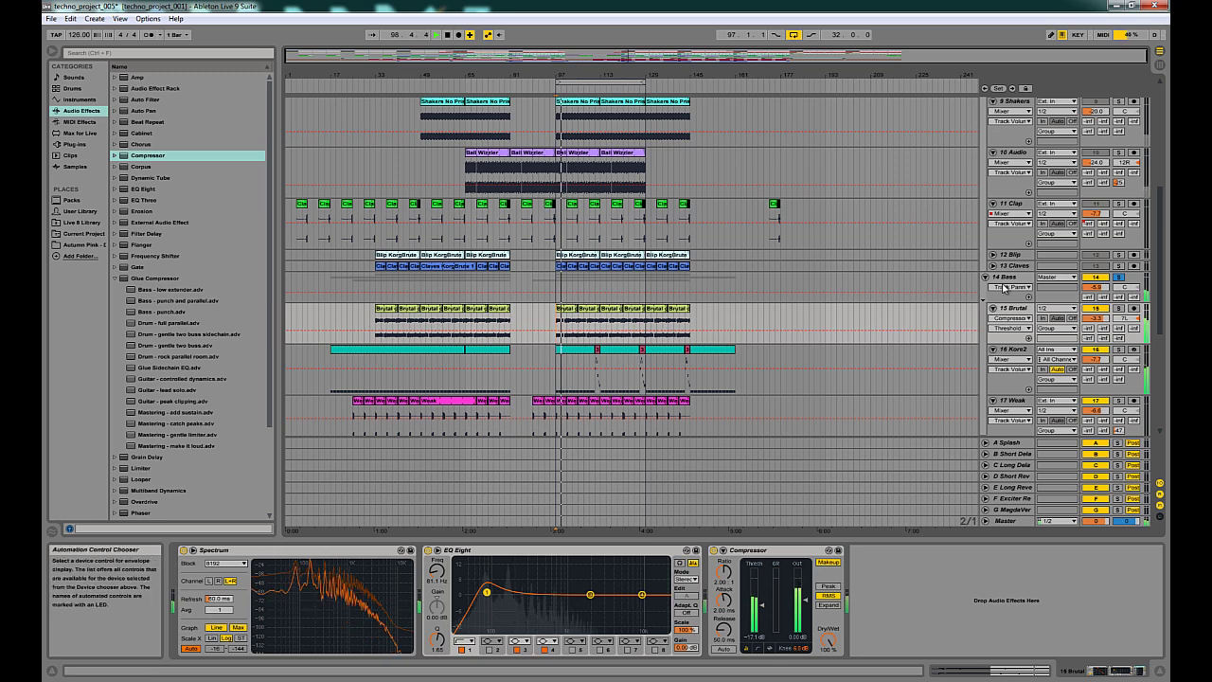
pyautogui.click(1005, 288)
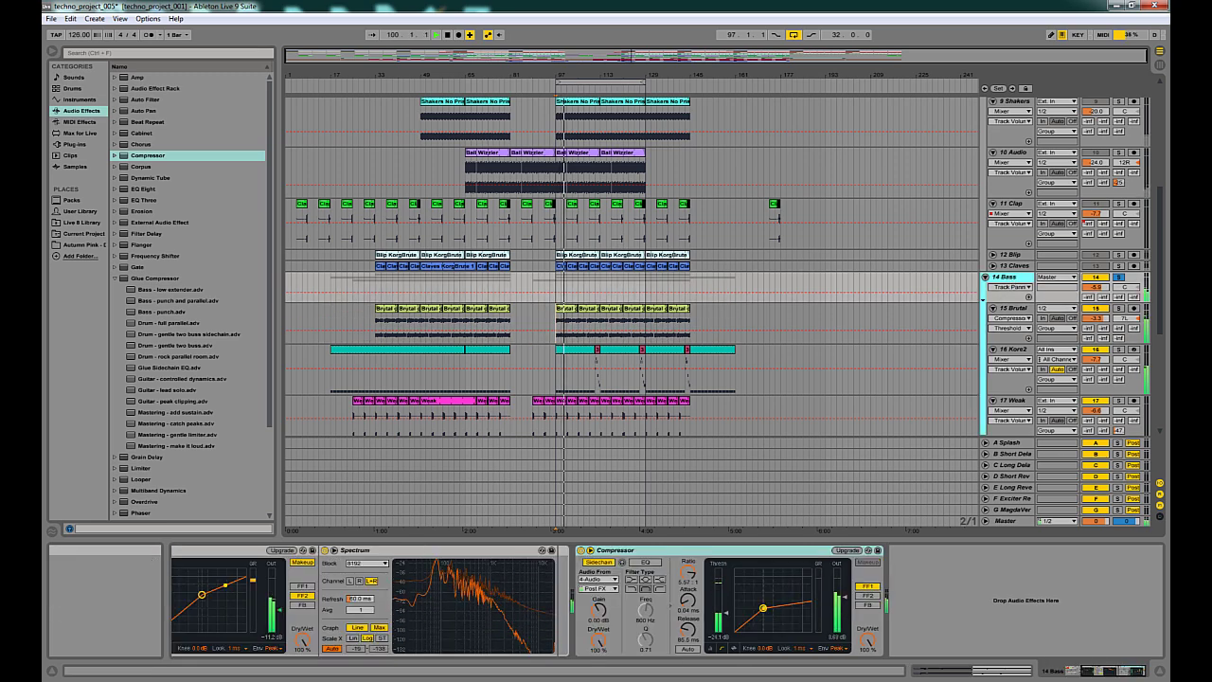
pyautogui.click(1087, 673)
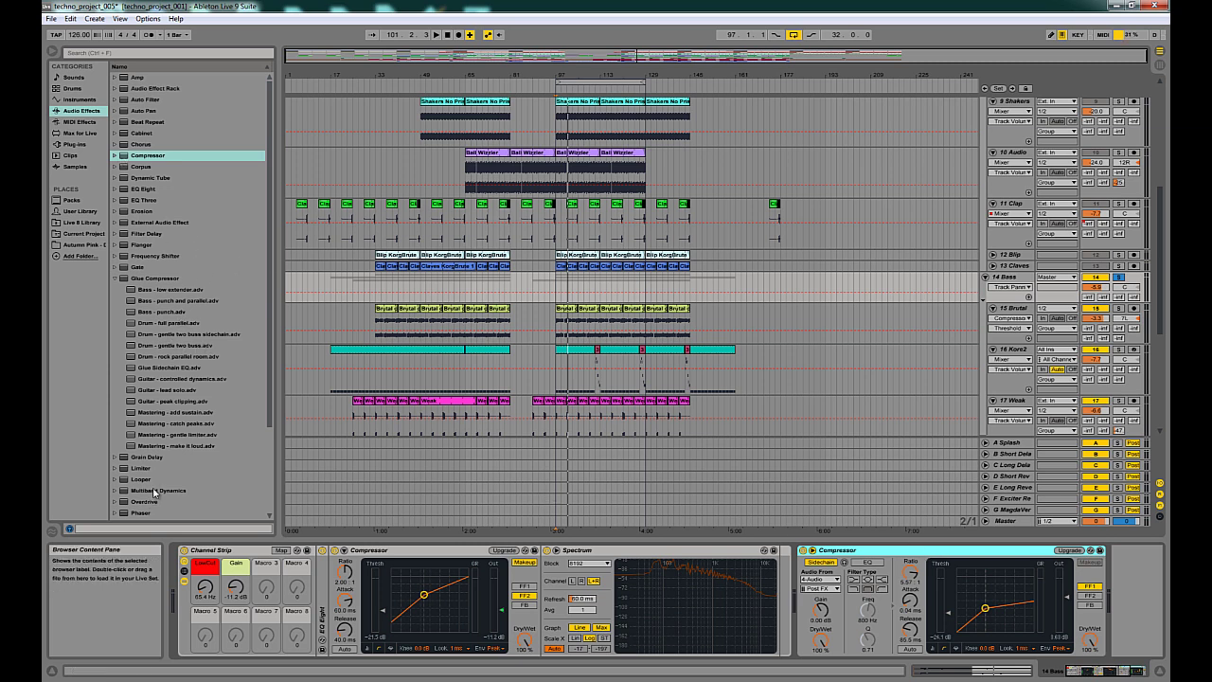
# - Add the 'A Bit Warmer' Saturator to 14 Bass, compare bypassed, and raise drive to 6.57 dB
pyautogui.scroll(-3, 156, 488)
pyautogui.moveTo(168, 465); pyautogui.dragTo(792, 559)
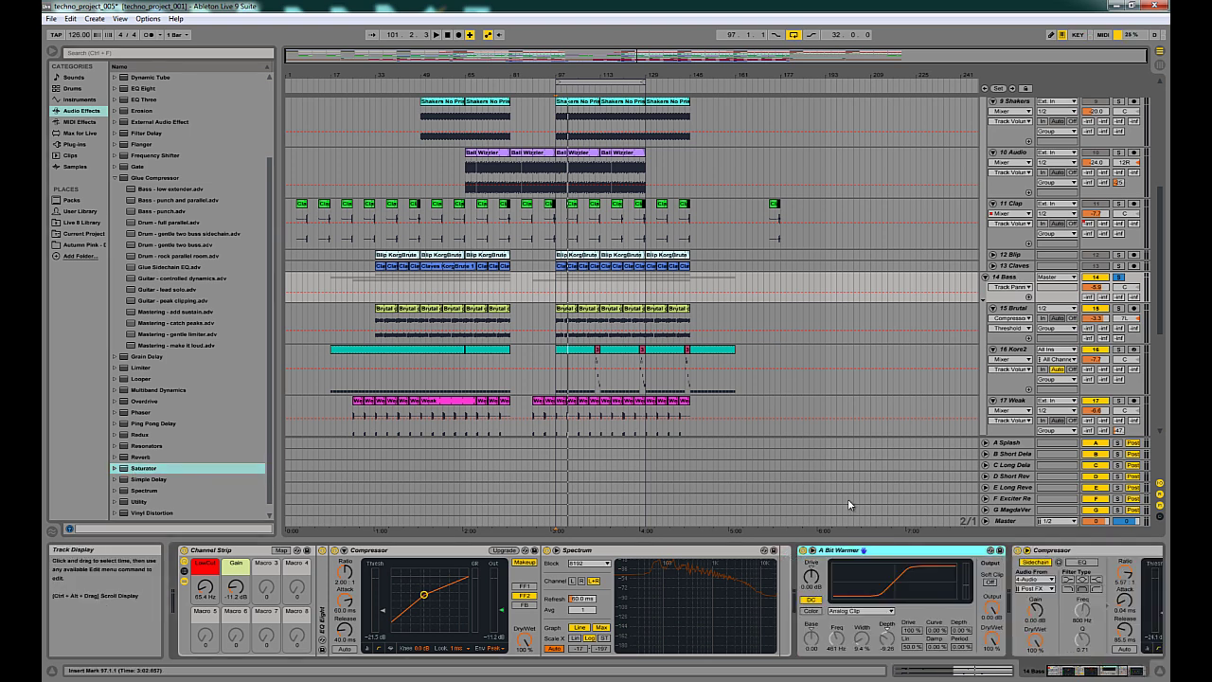
pyautogui.click(803, 550)
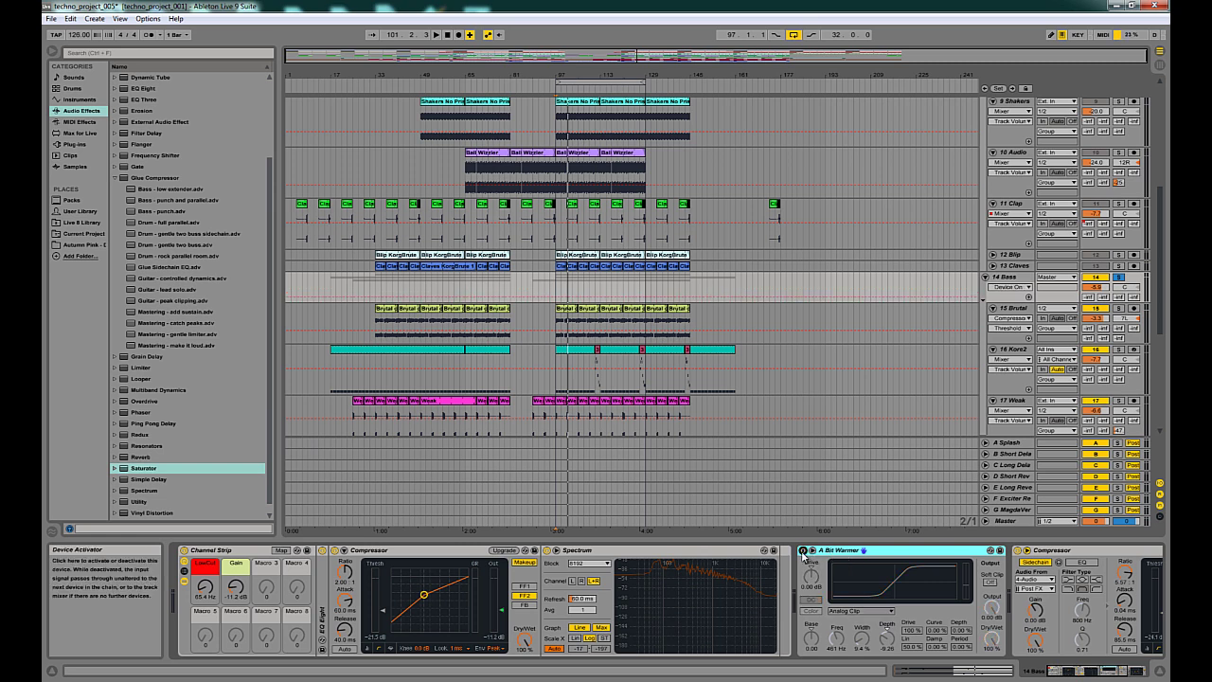
pyautogui.press('space')
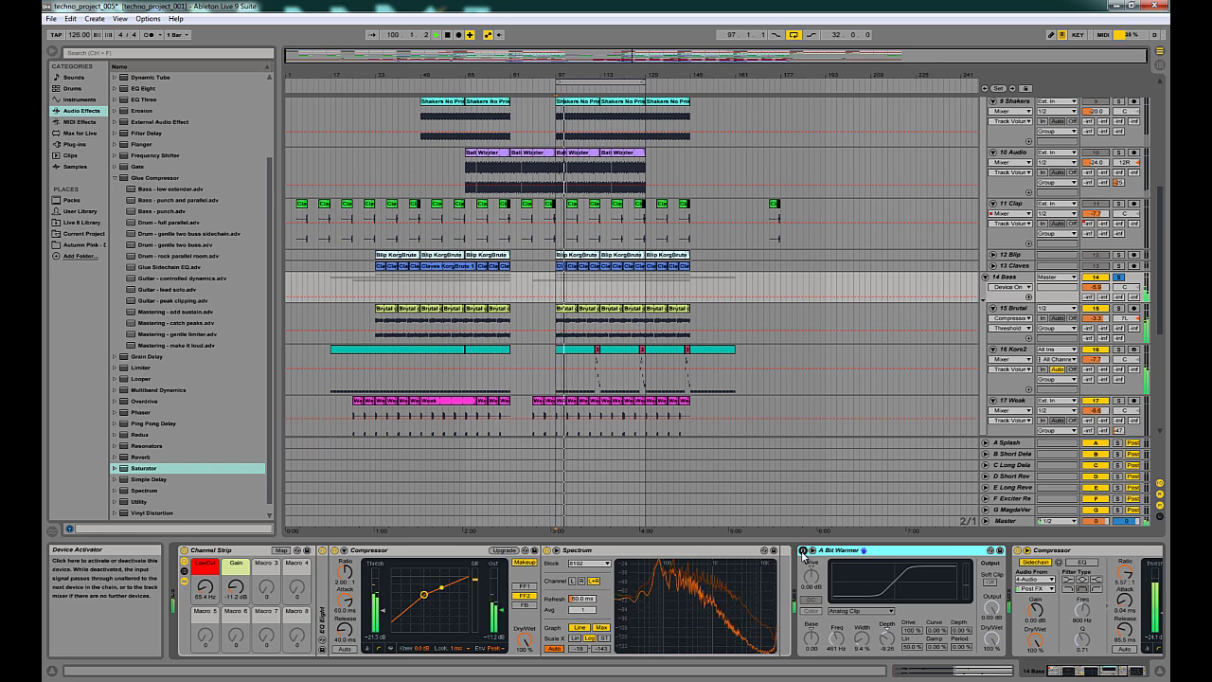
pyautogui.click(803, 551)
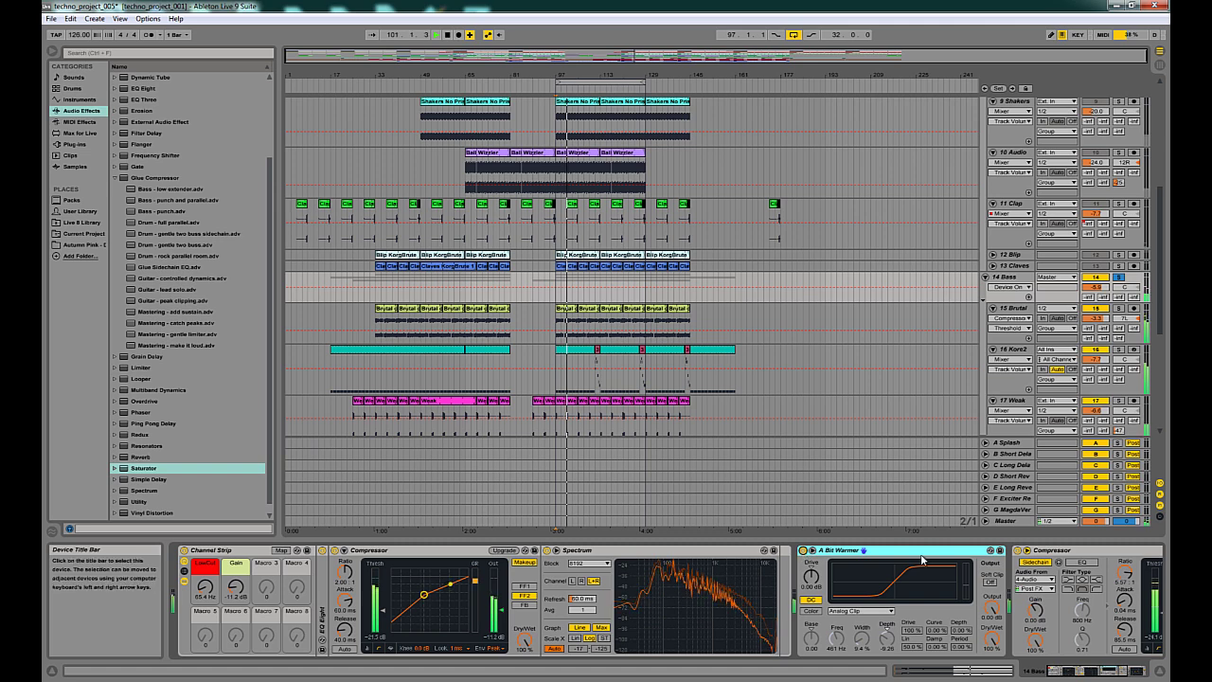
pyautogui.moveTo(811, 585); pyautogui.dragTo(823, 560)
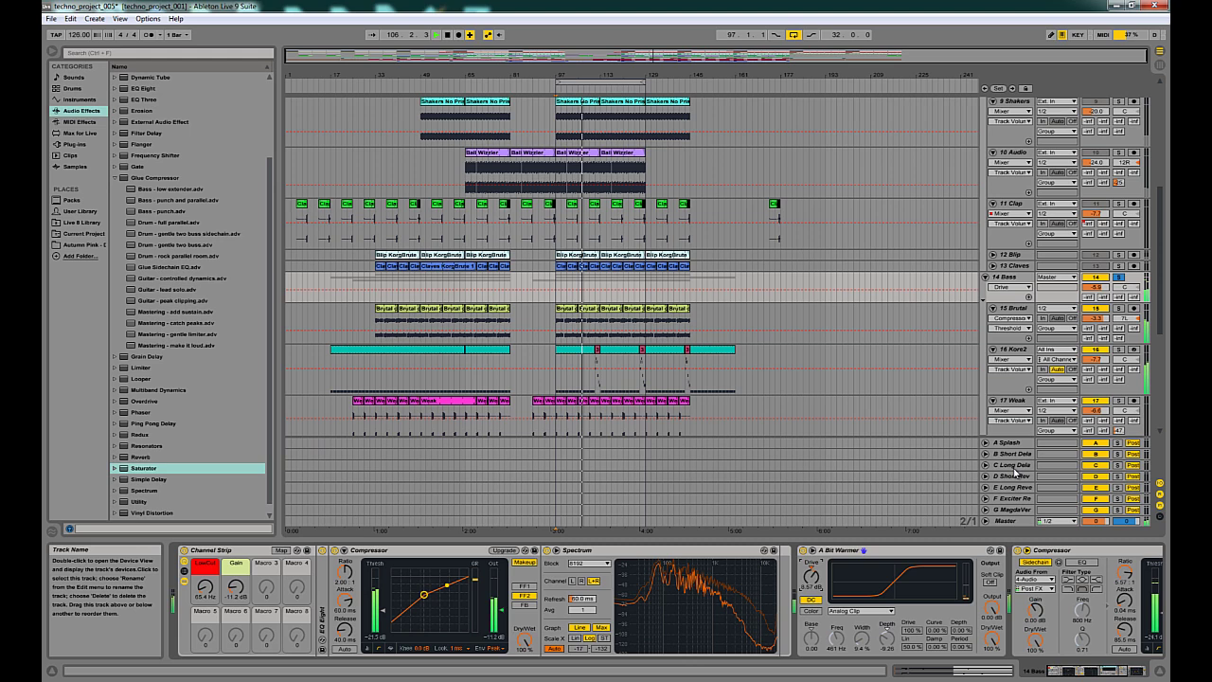
pyautogui.press('space')
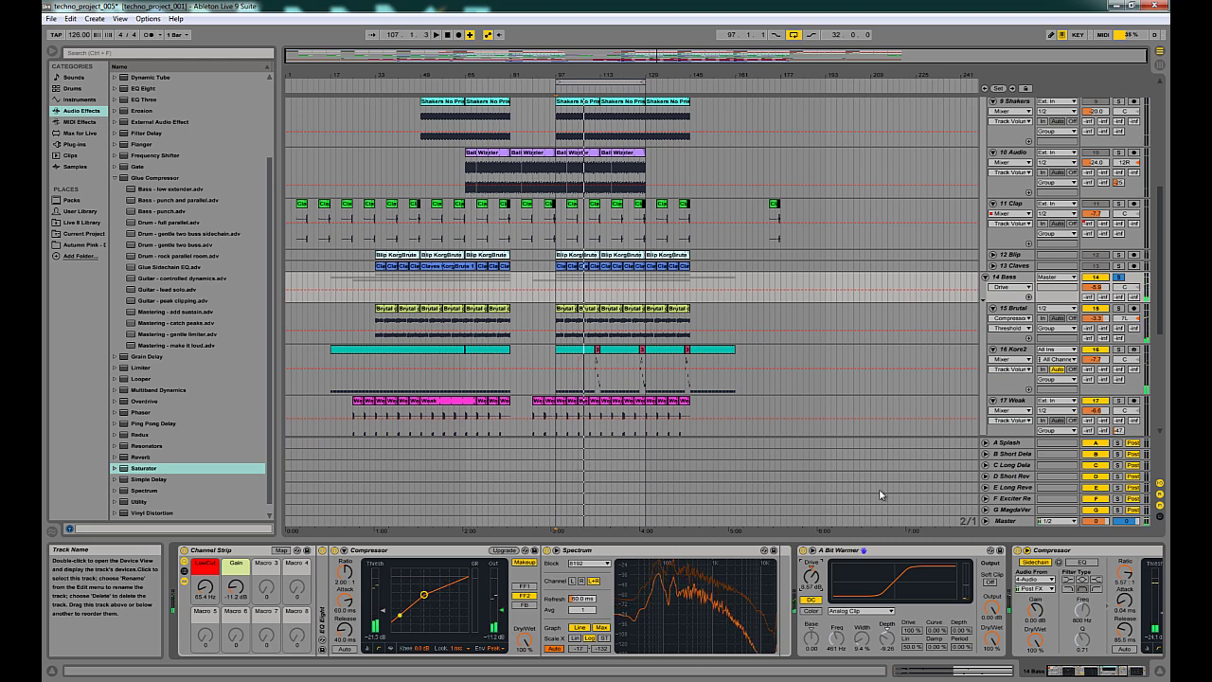
# - Audition Soft Sine, Medium Curve and Hard Curve, return to Analog Clip, and reset playback to bar 97
pyautogui.hscroll(4, 900, 606)
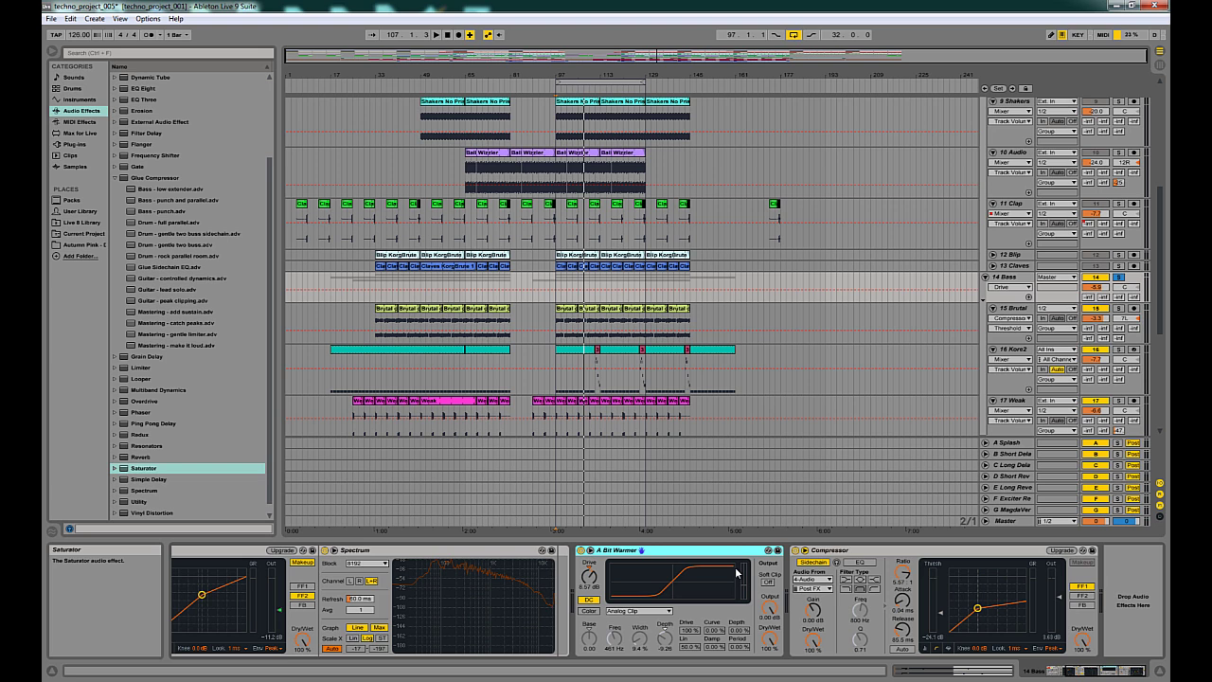
pyautogui.click(669, 611)
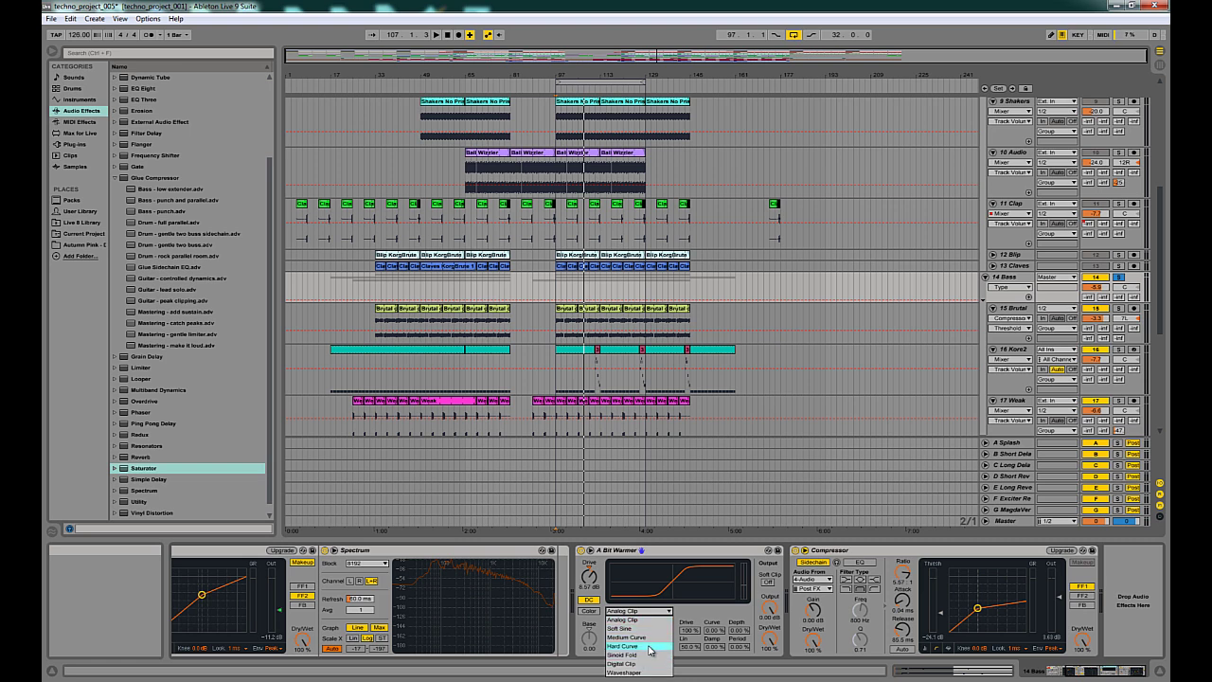
pyautogui.click(649, 628)
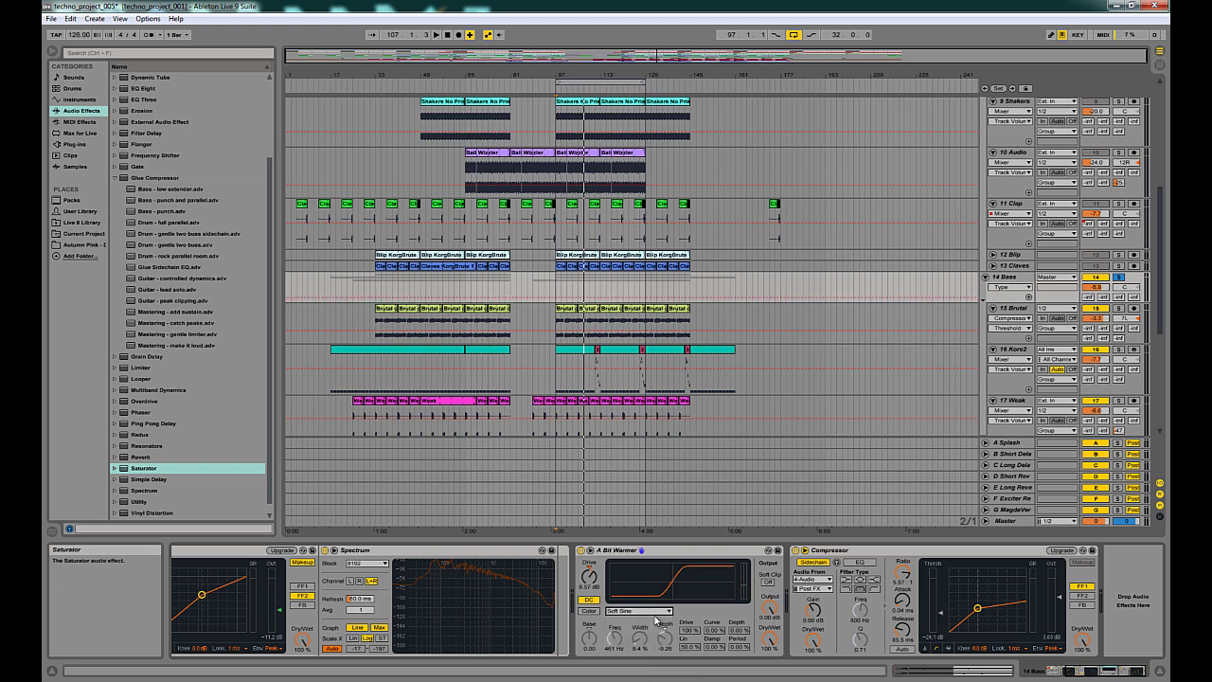
pyautogui.press('Down')
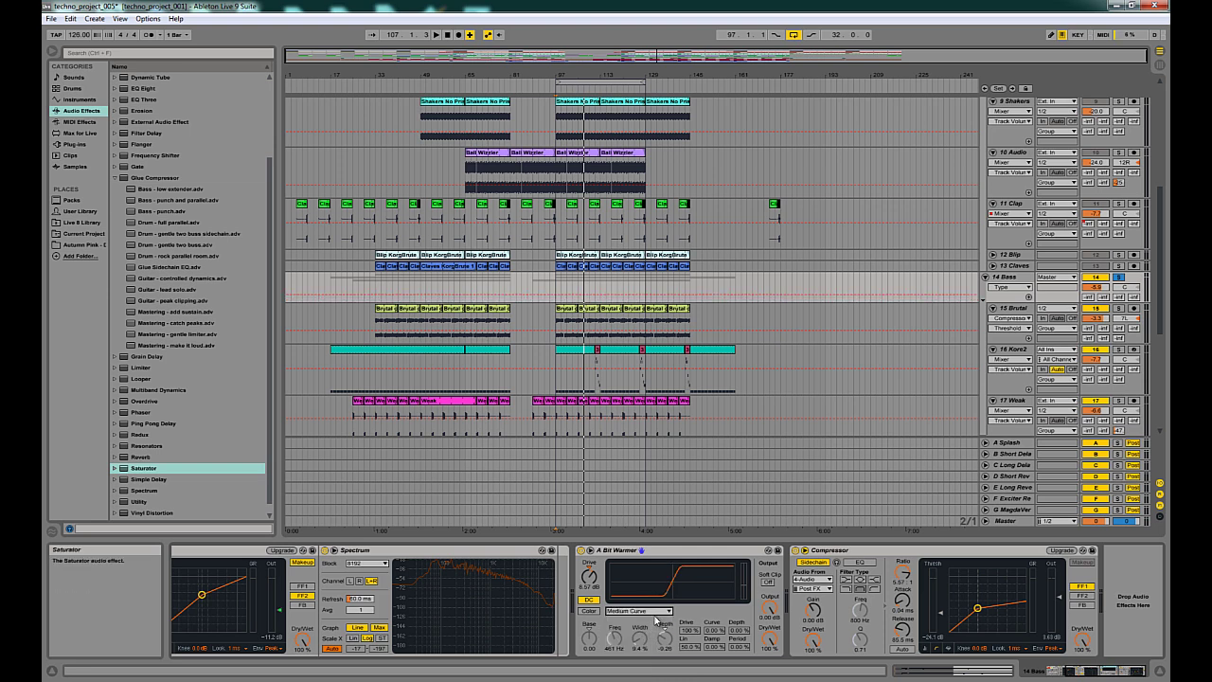
pyautogui.press('Down')
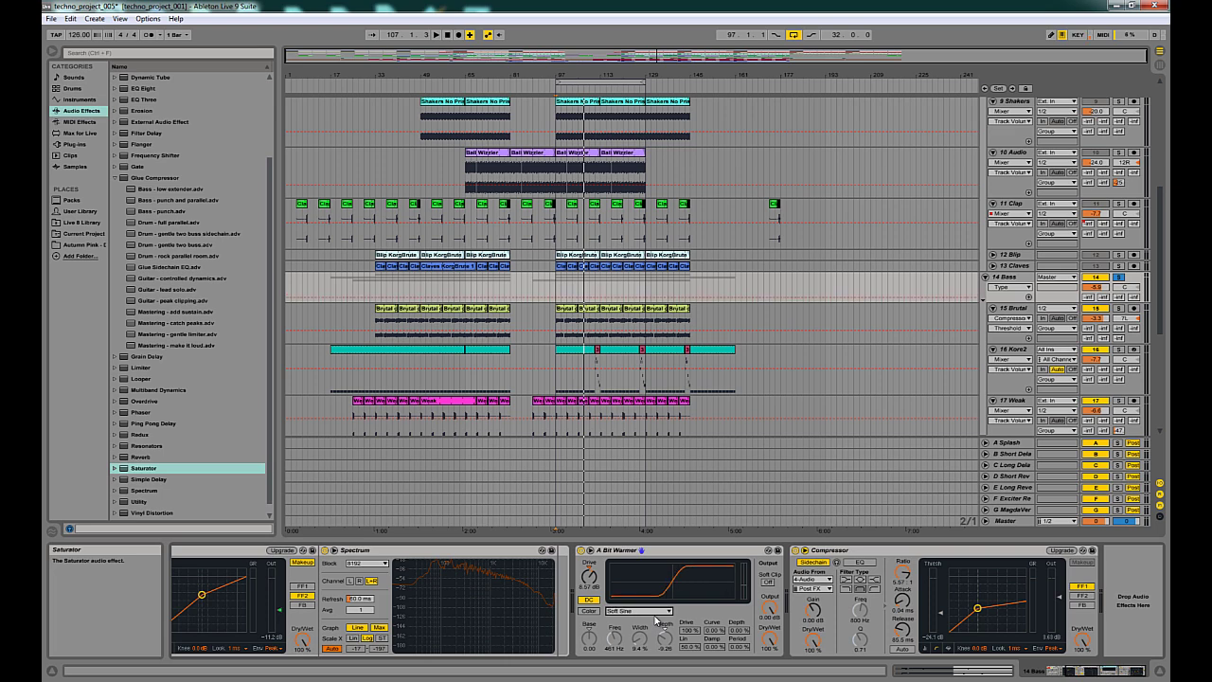
pyautogui.press('Up')
pyautogui.press('Up')
pyautogui.press('Up')
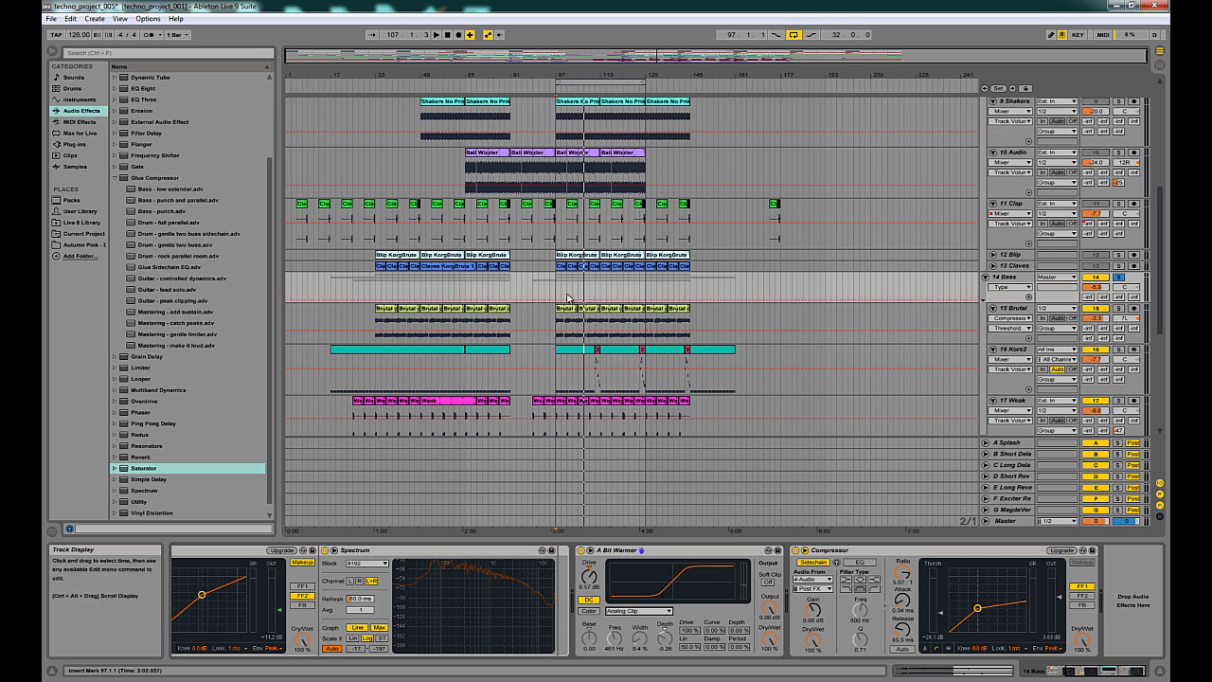
pyautogui.click(559, 363)
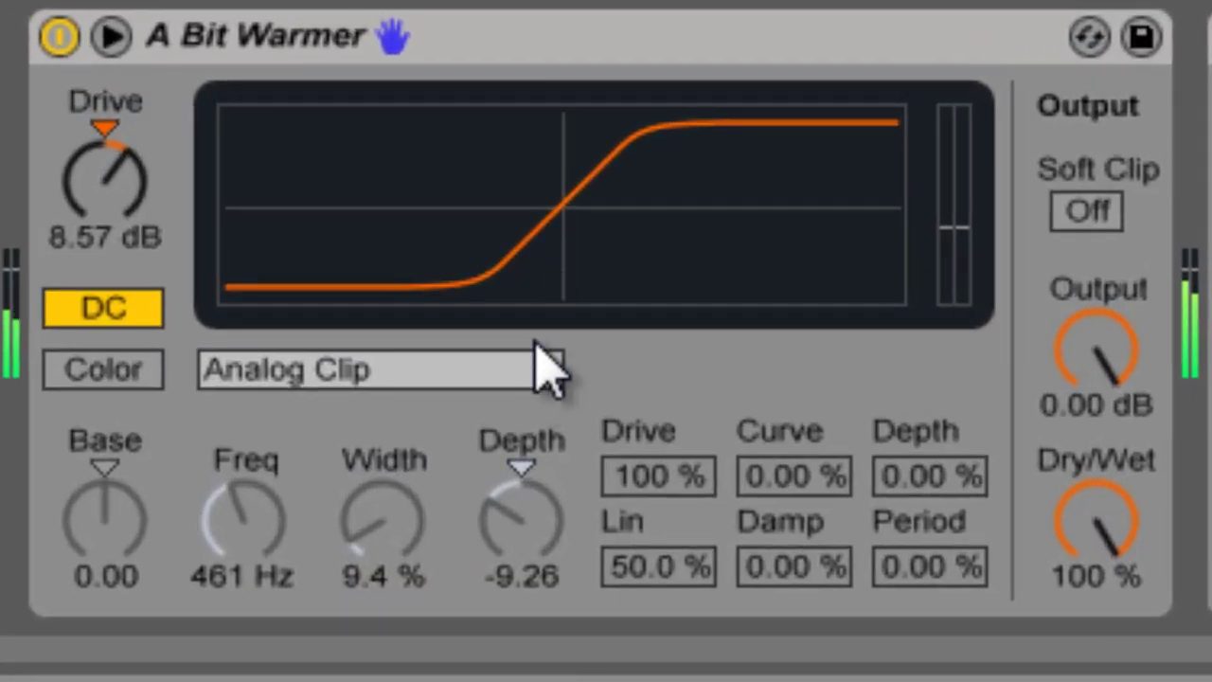
# - Raise Saturator drive to 14.9 dB and step the curve through Sinoid Fold to Digital Clip
pyautogui.click(574, 426)
pyautogui.click(574, 426)
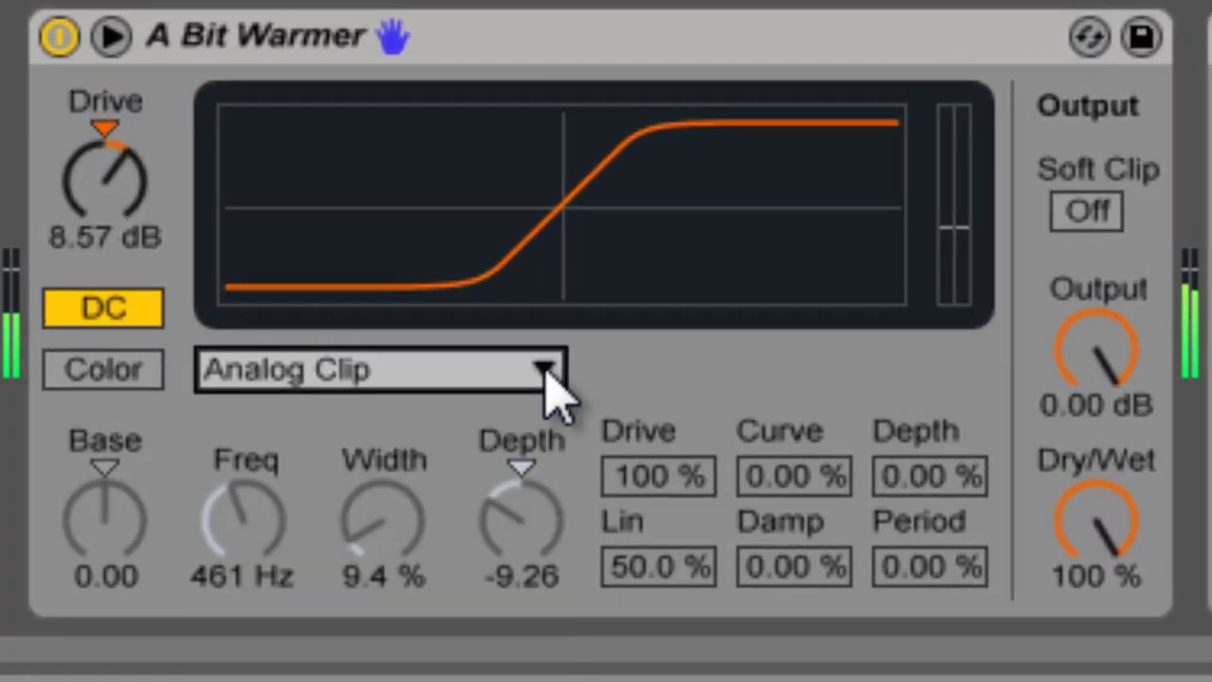
pyautogui.scroll(-1, 557, 391)
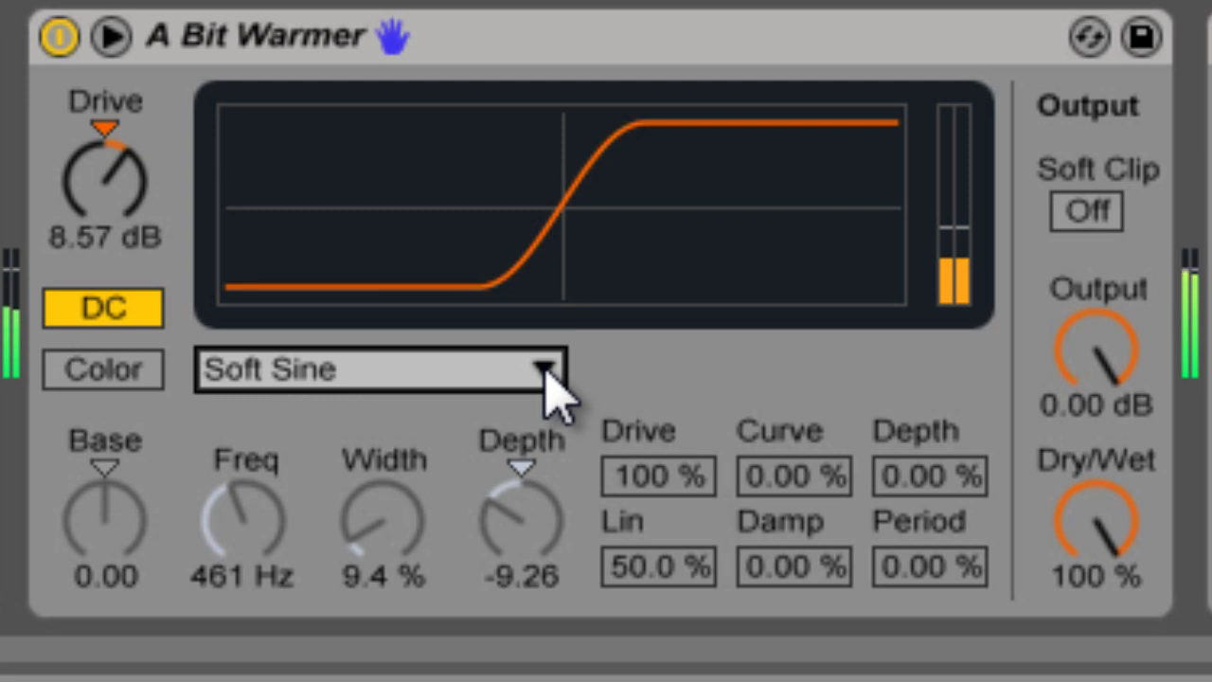
pyautogui.scroll(-1, 557, 390)
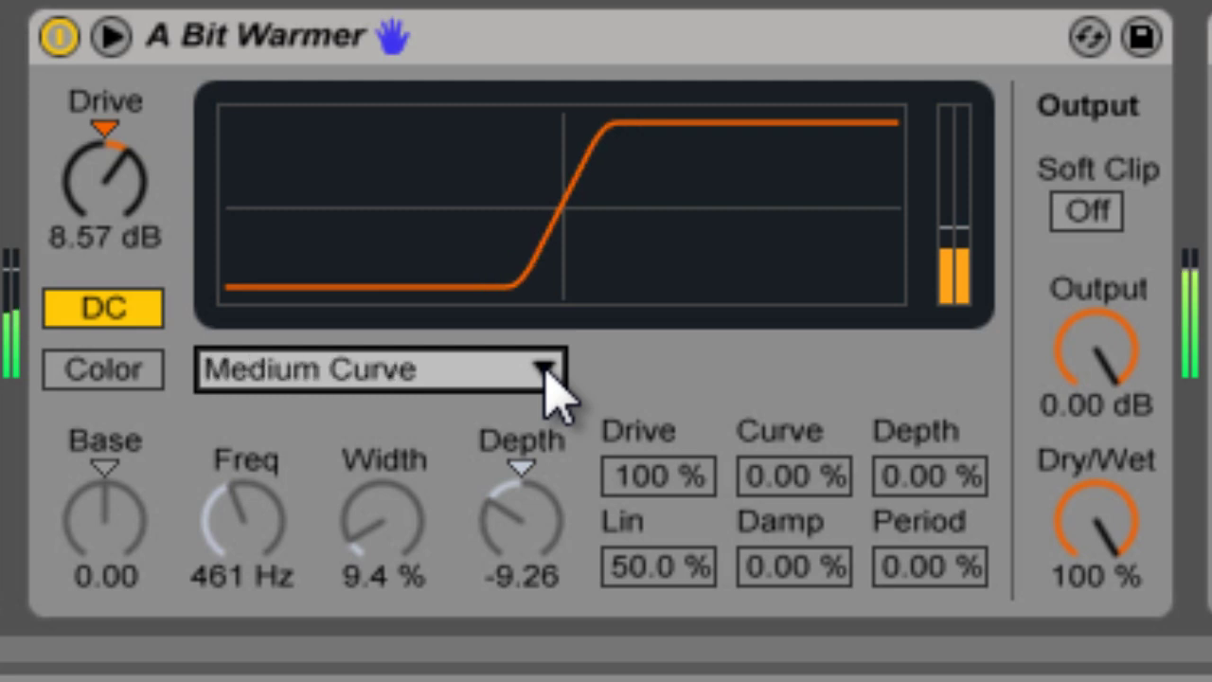
pyautogui.scroll(-1, 558, 390)
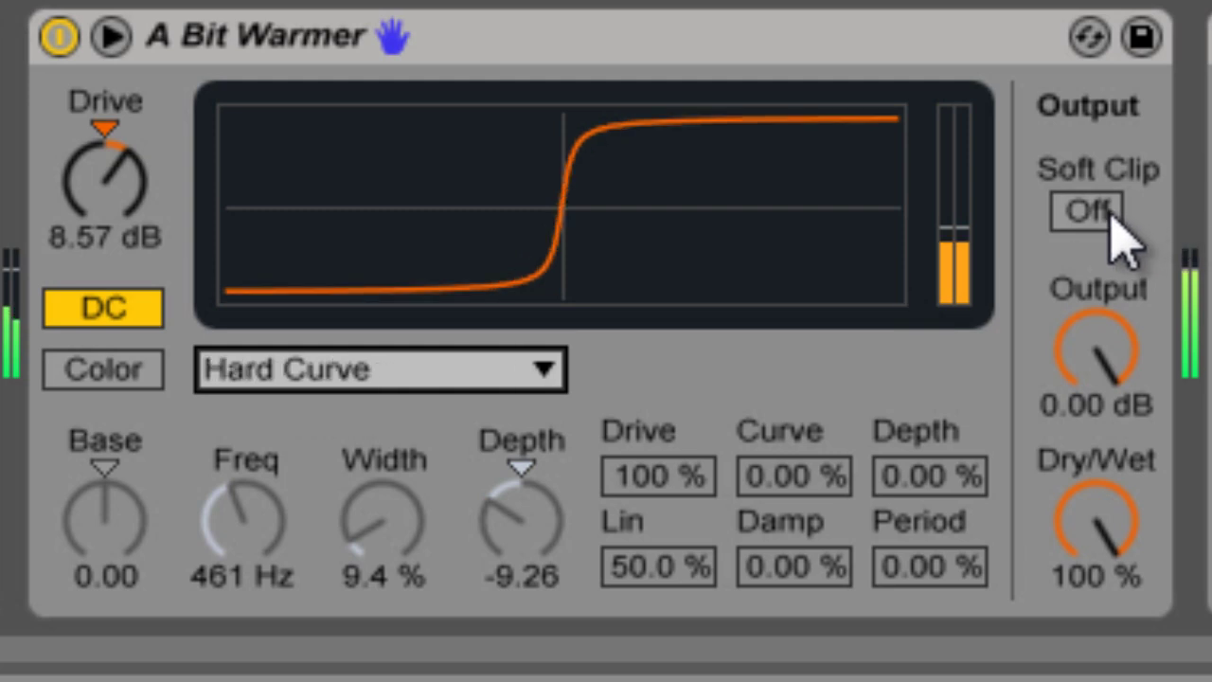
pyautogui.press('Down')
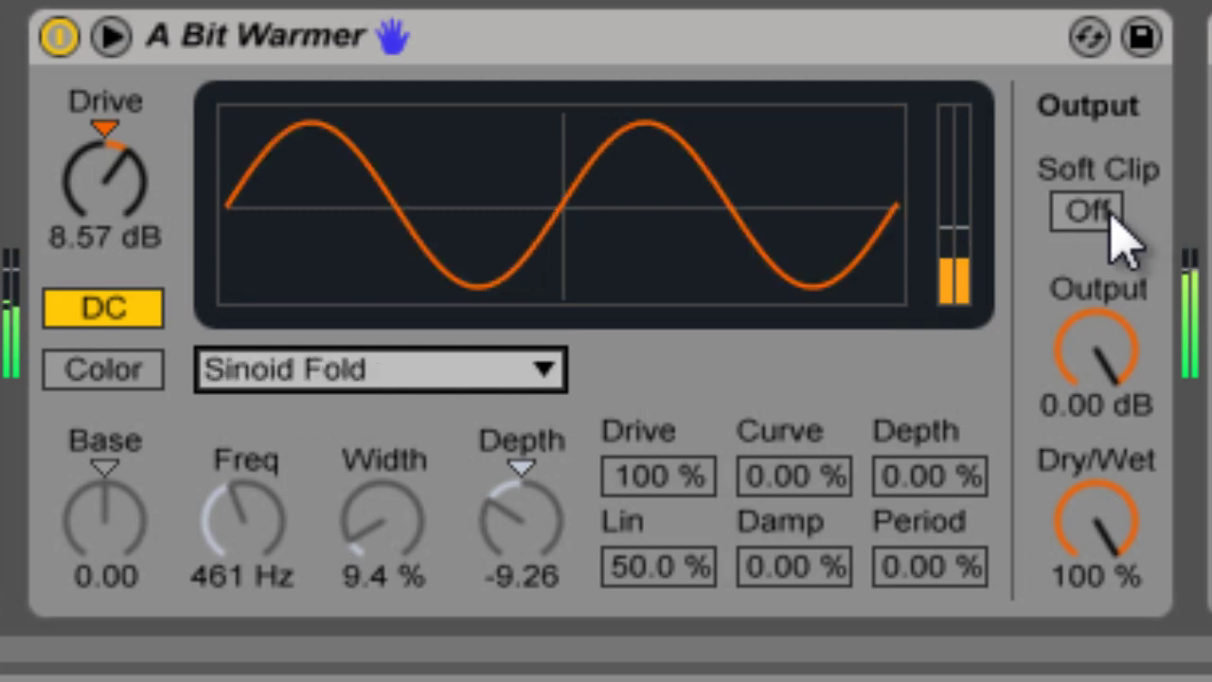
pyautogui.press('Down')
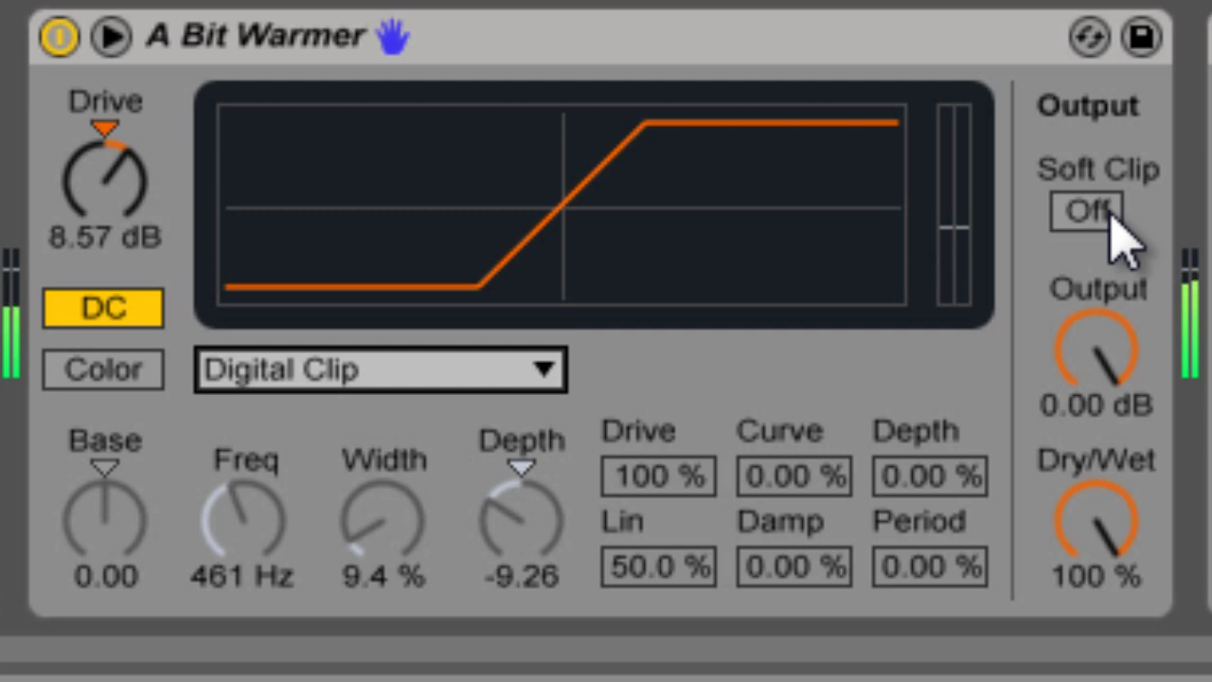
pyautogui.scroll(6, 132, 214)
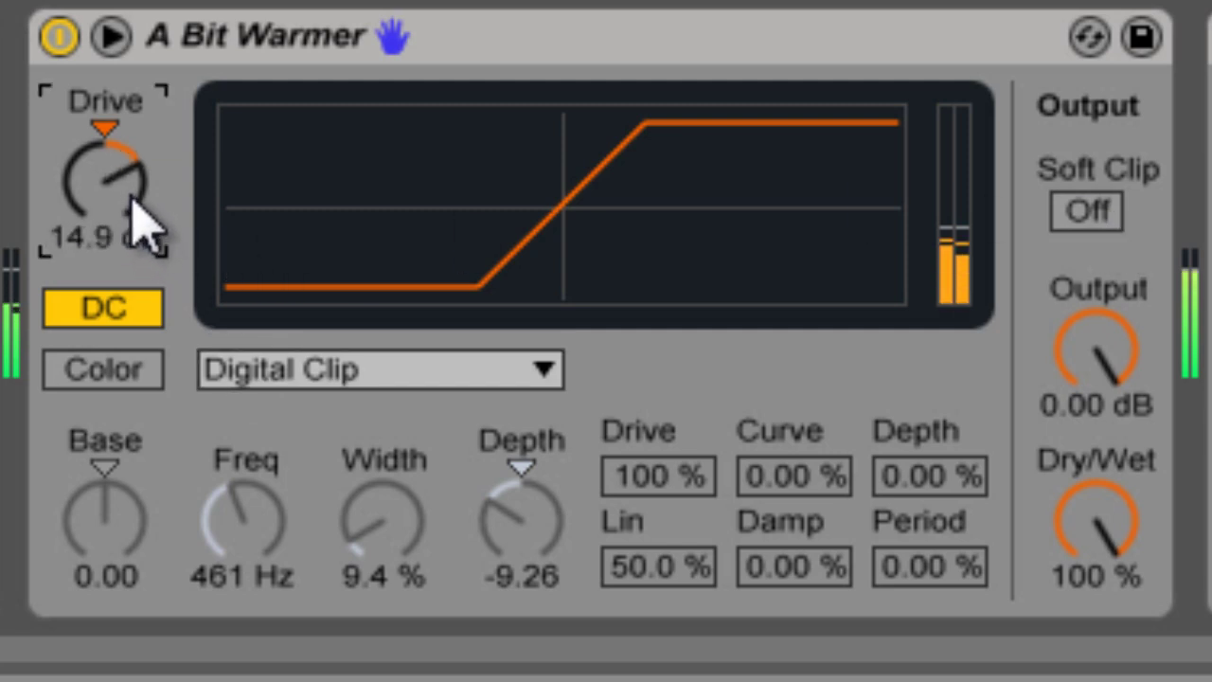
# - Compare the Analog Clip curve, then go back to Digital Clip
pyautogui.click(317, 365)
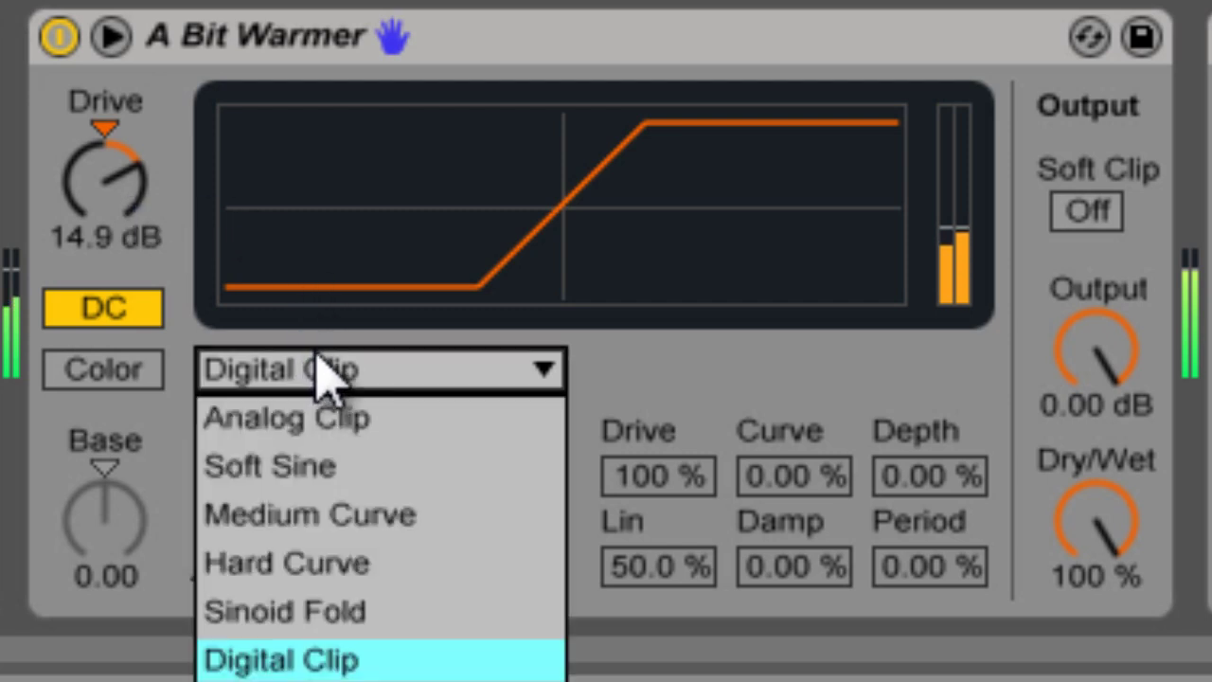
pyautogui.click(316, 407)
pyautogui.click(349, 376)
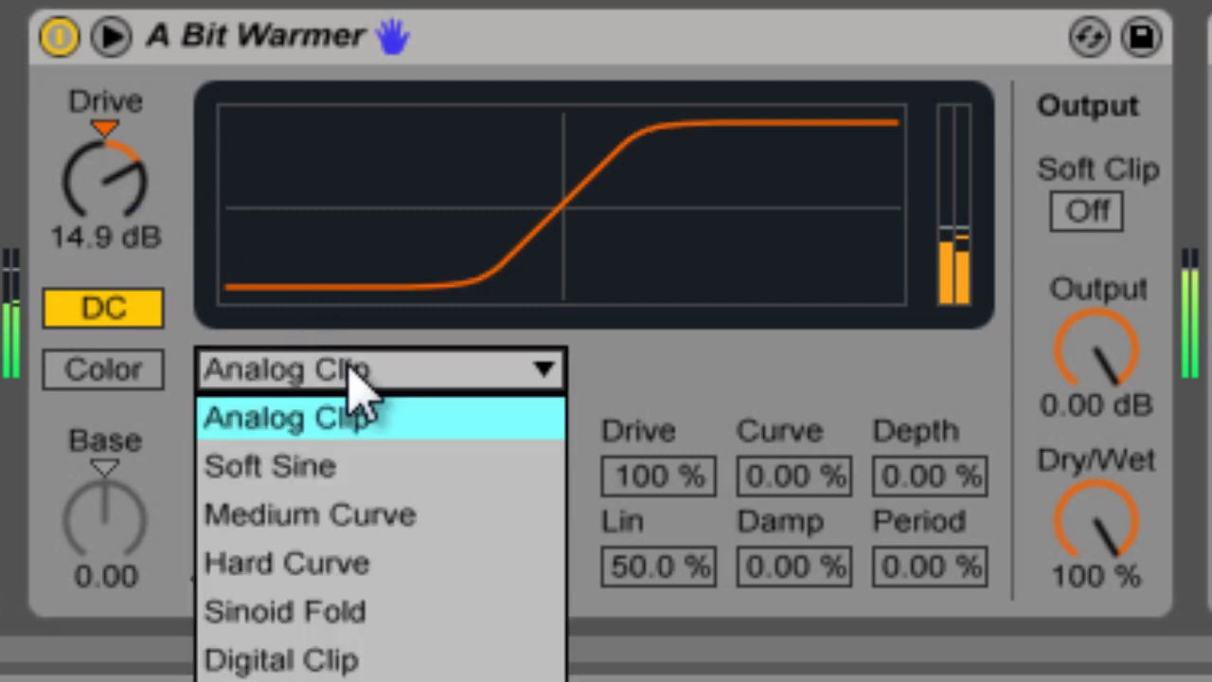
pyautogui.click(370, 661)
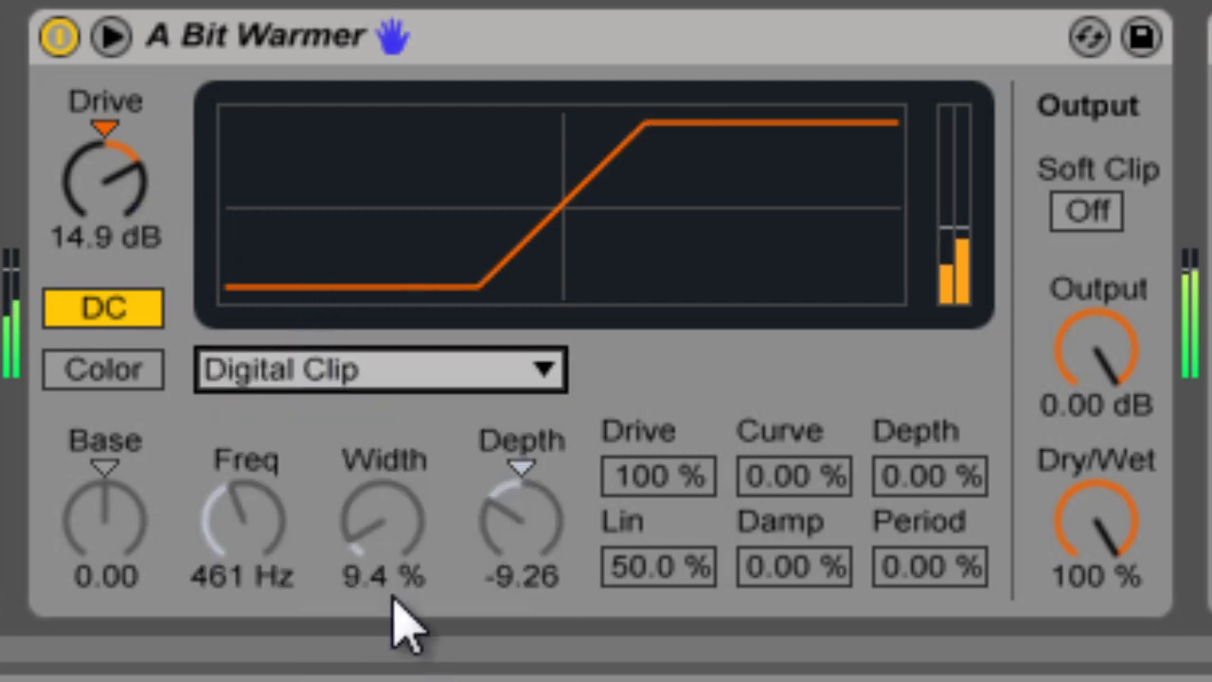
# - Turn on output Soft Clip, try Medium Curve and Soft Sine, and lower drive to 6.86 dB
pyautogui.click(1100, 216)
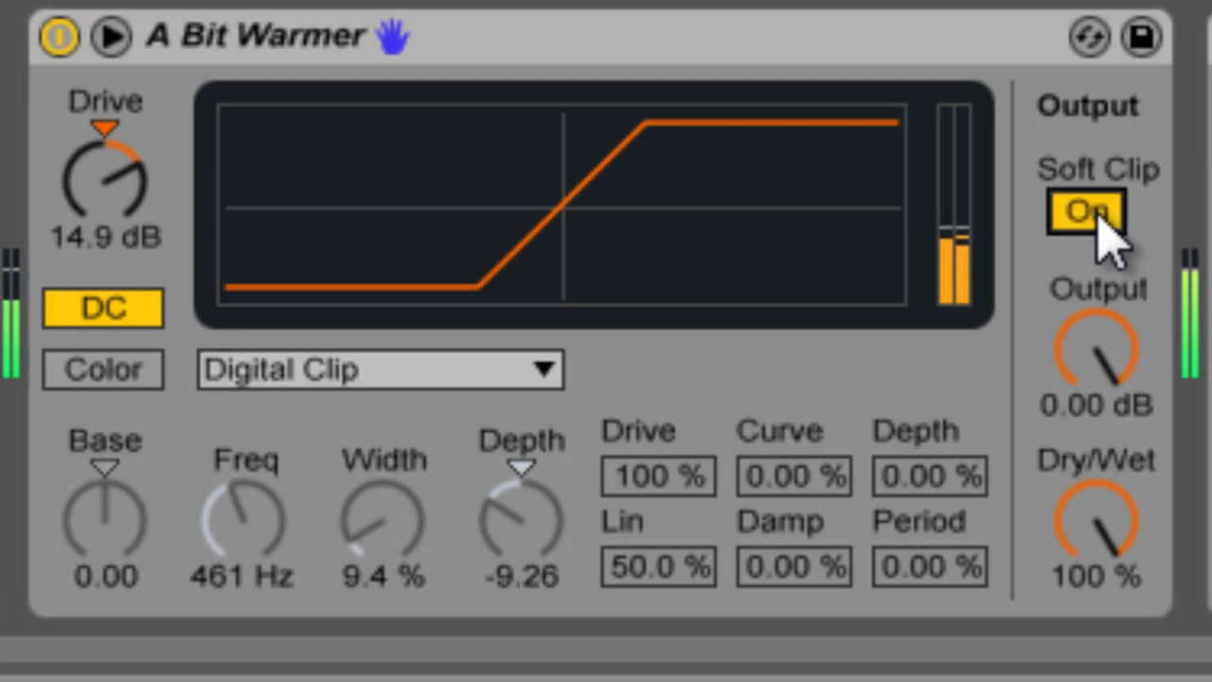
pyautogui.click(346, 379)
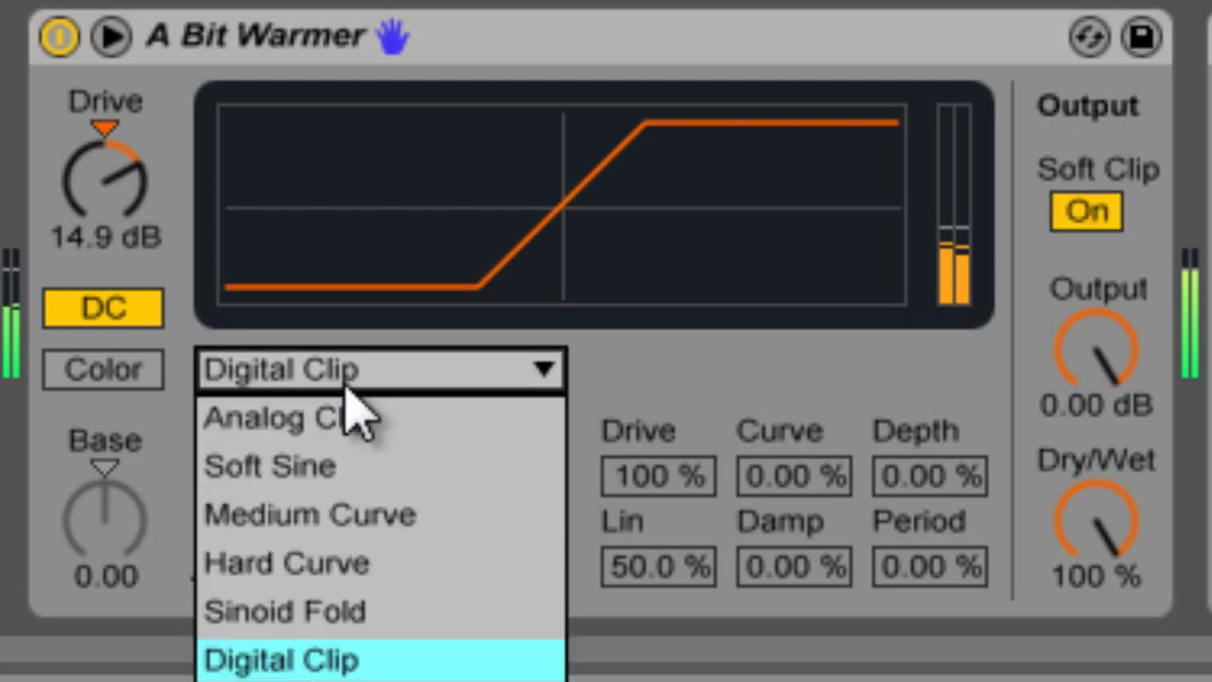
pyautogui.click(370, 526)
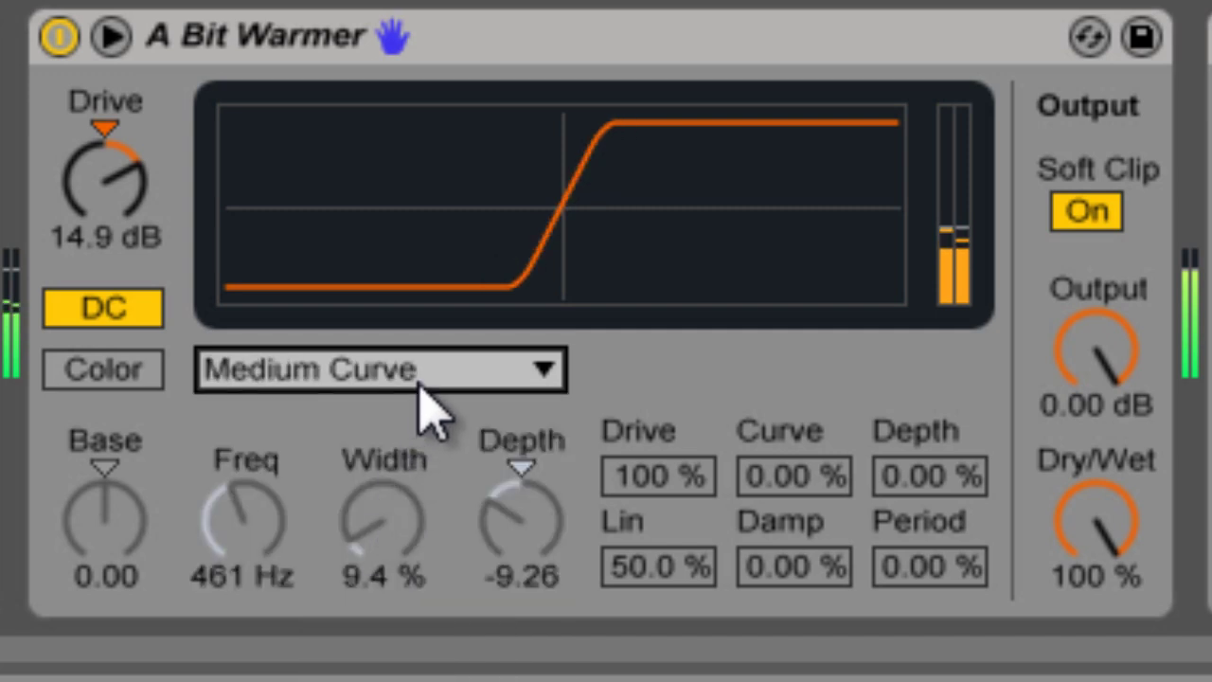
pyautogui.click(420, 384)
pyautogui.click(398, 466)
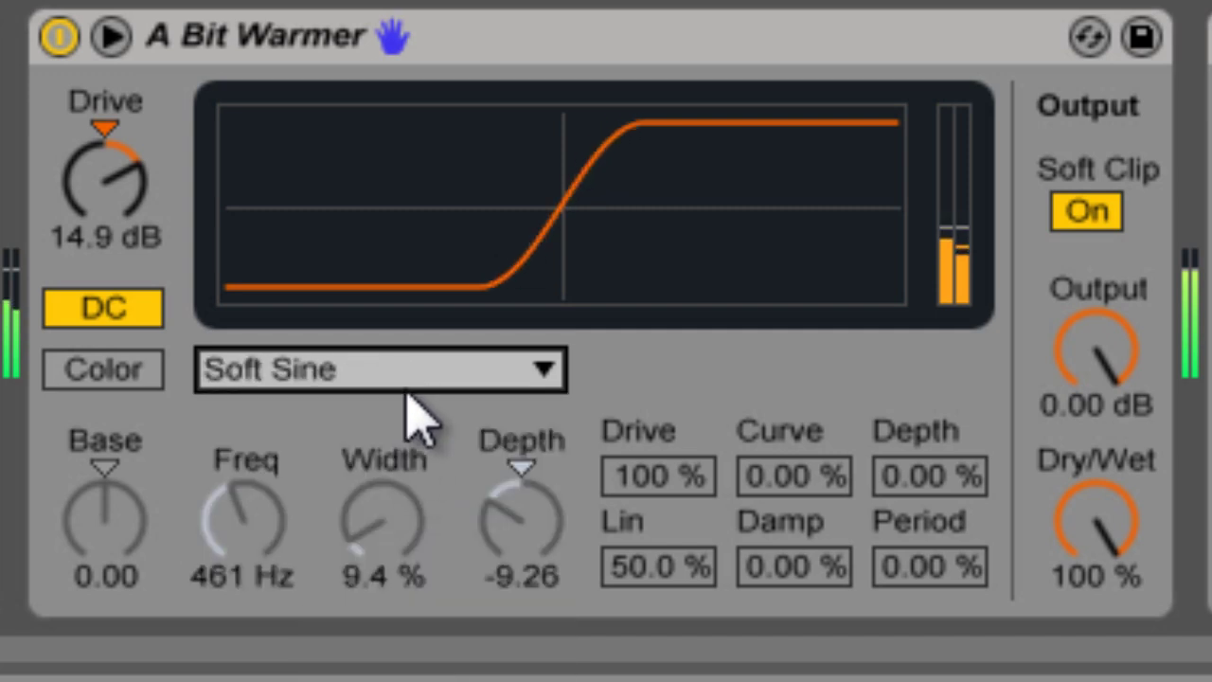
pyautogui.moveTo(107, 183); pyautogui.dragTo(120, 149)
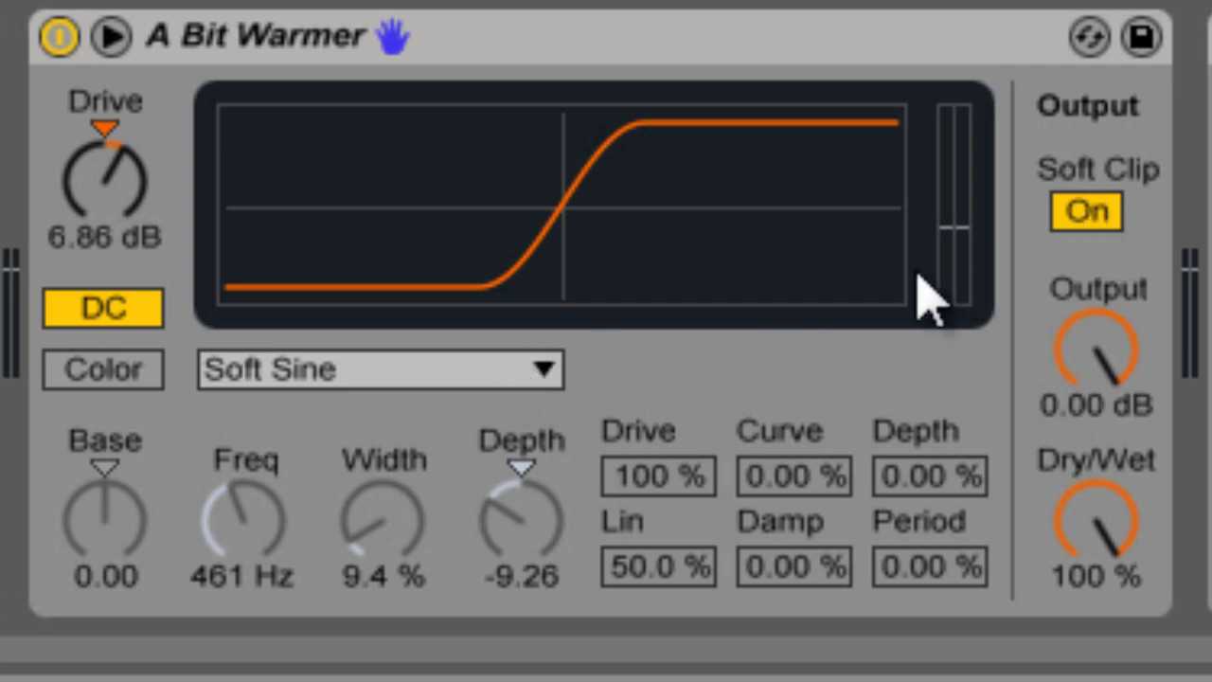
# - Compare Analog Clip against Digital Clip and settle on Analog Clip
pyautogui.click(503, 374)
pyautogui.click(462, 424)
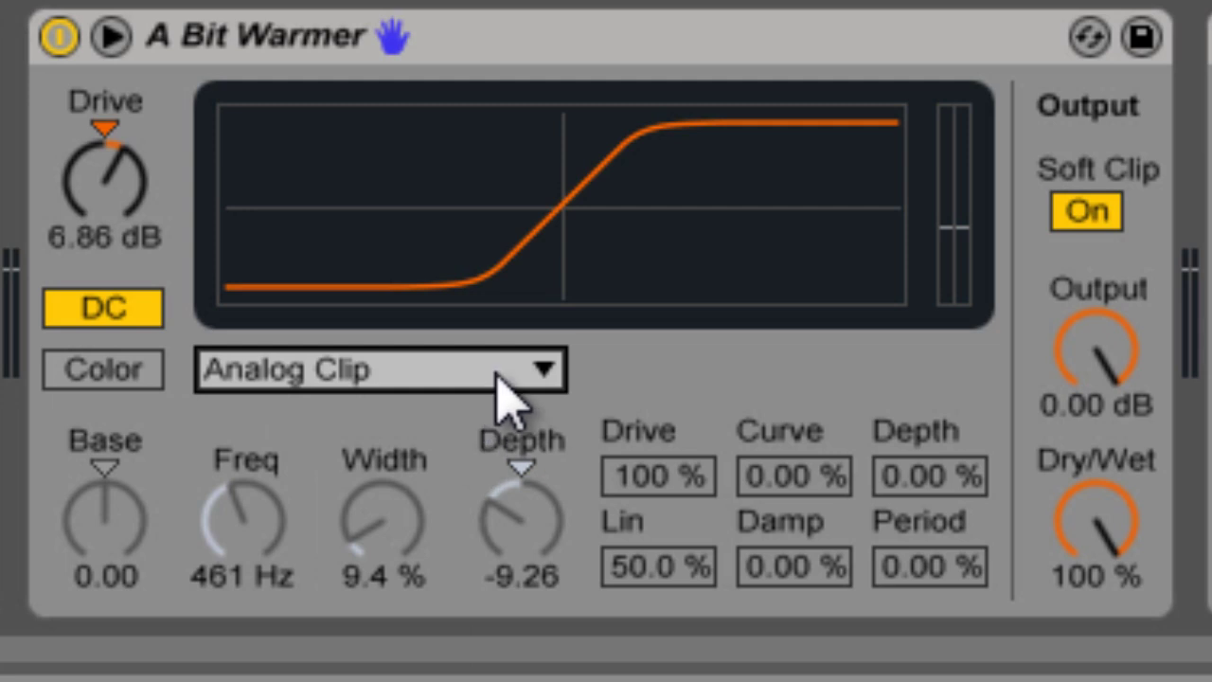
pyautogui.click(509, 364)
pyautogui.click(438, 663)
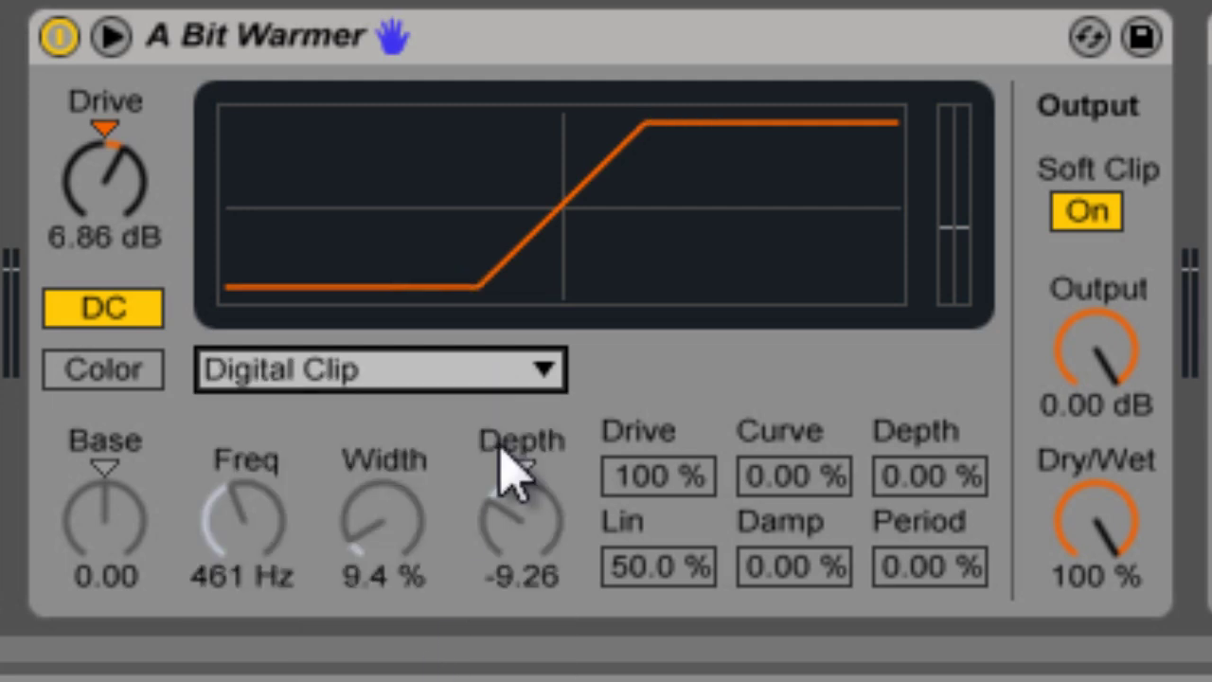
pyautogui.click(514, 370)
pyautogui.click(511, 417)
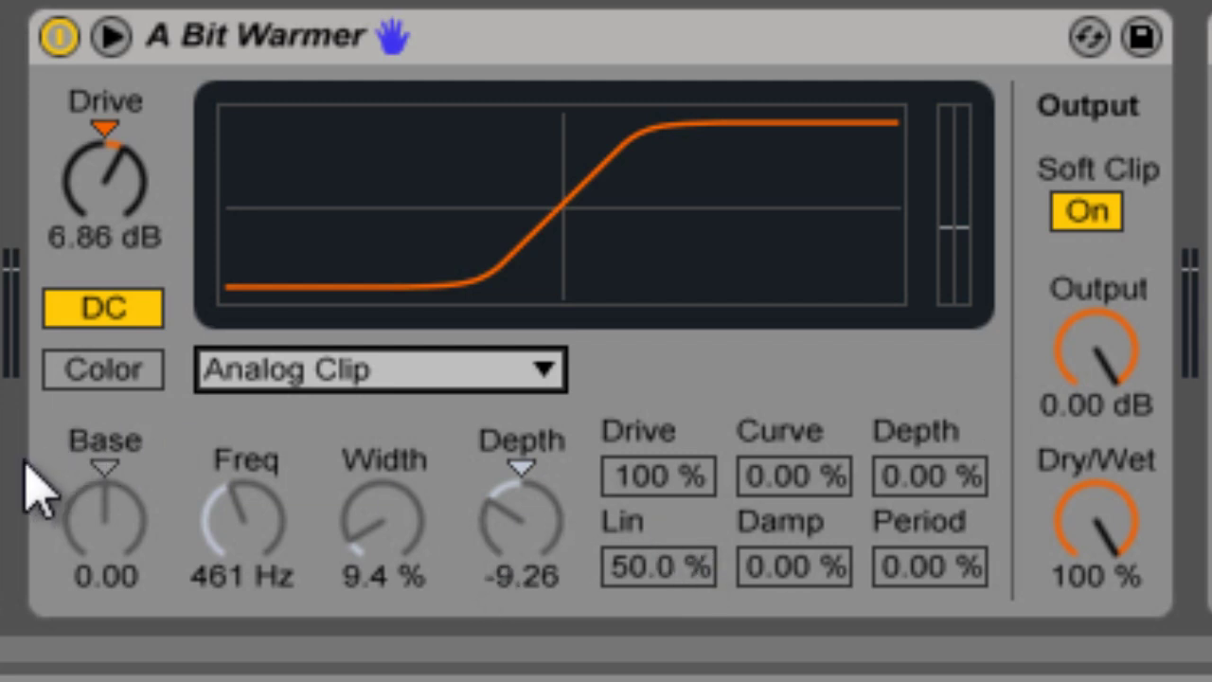
# - Enable the Color filter and experiment with the Base knob, leaving it at 0.00
pyautogui.click(94, 381)
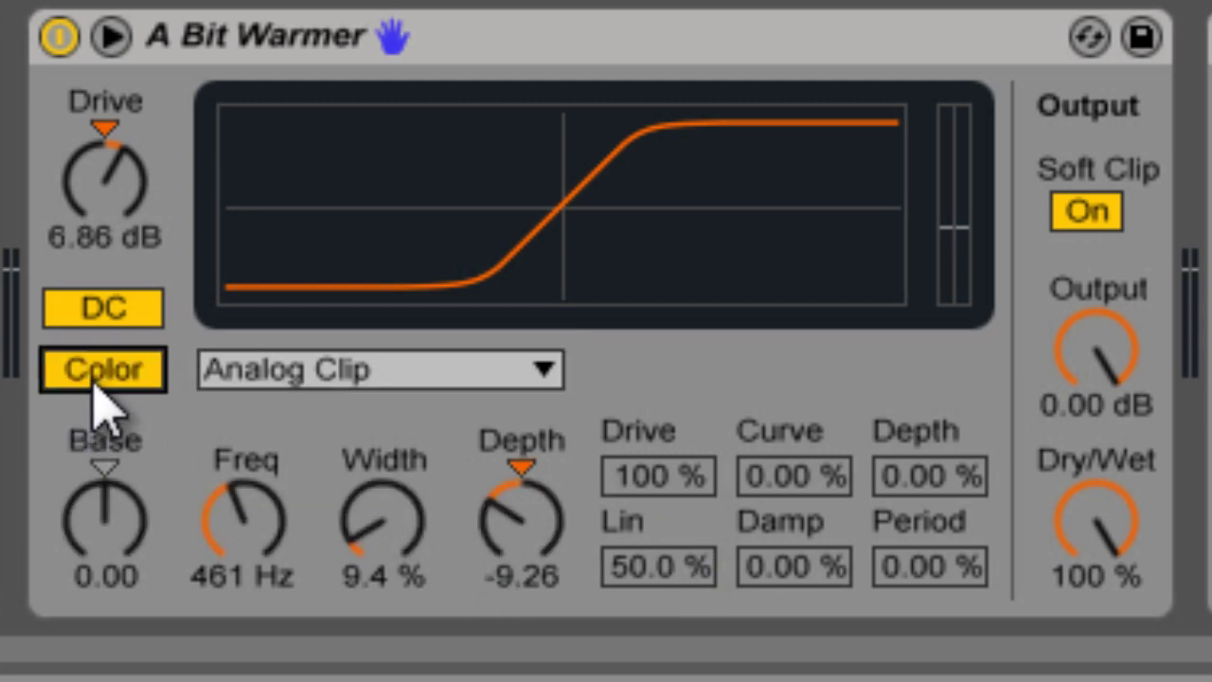
pyautogui.click(94, 537)
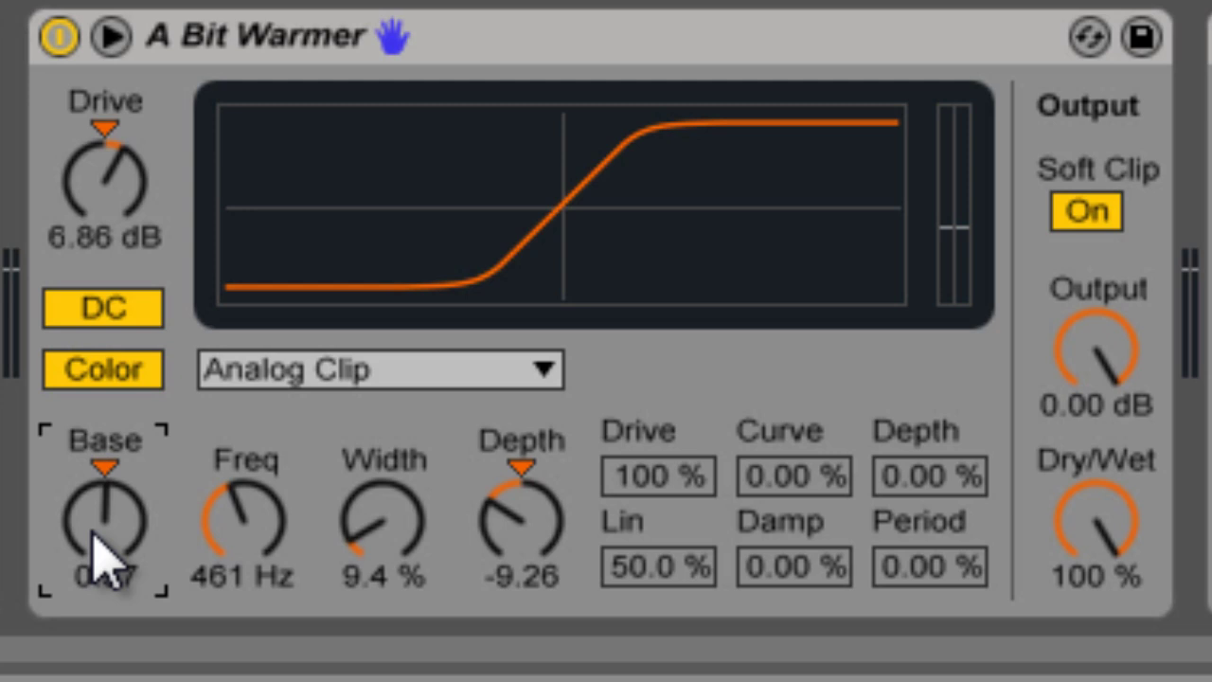
pyautogui.press('Delete')
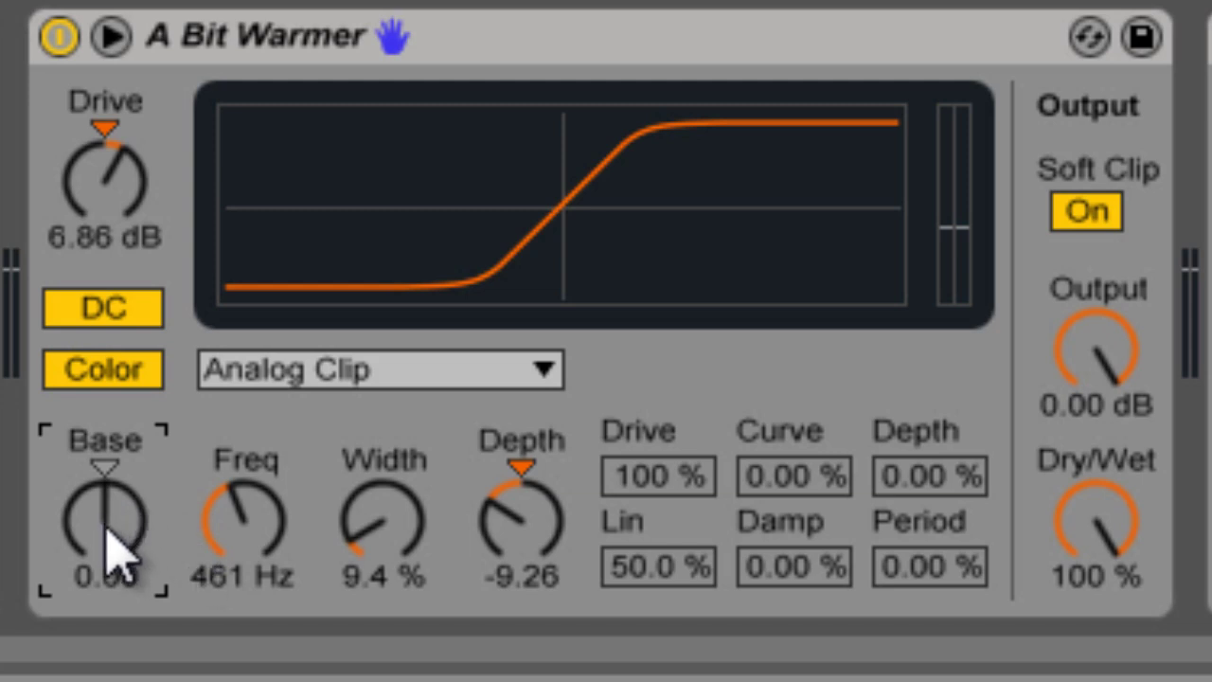
pyautogui.moveTo(114, 512); pyautogui.dragTo(115, 490)
pyautogui.click(114, 465)
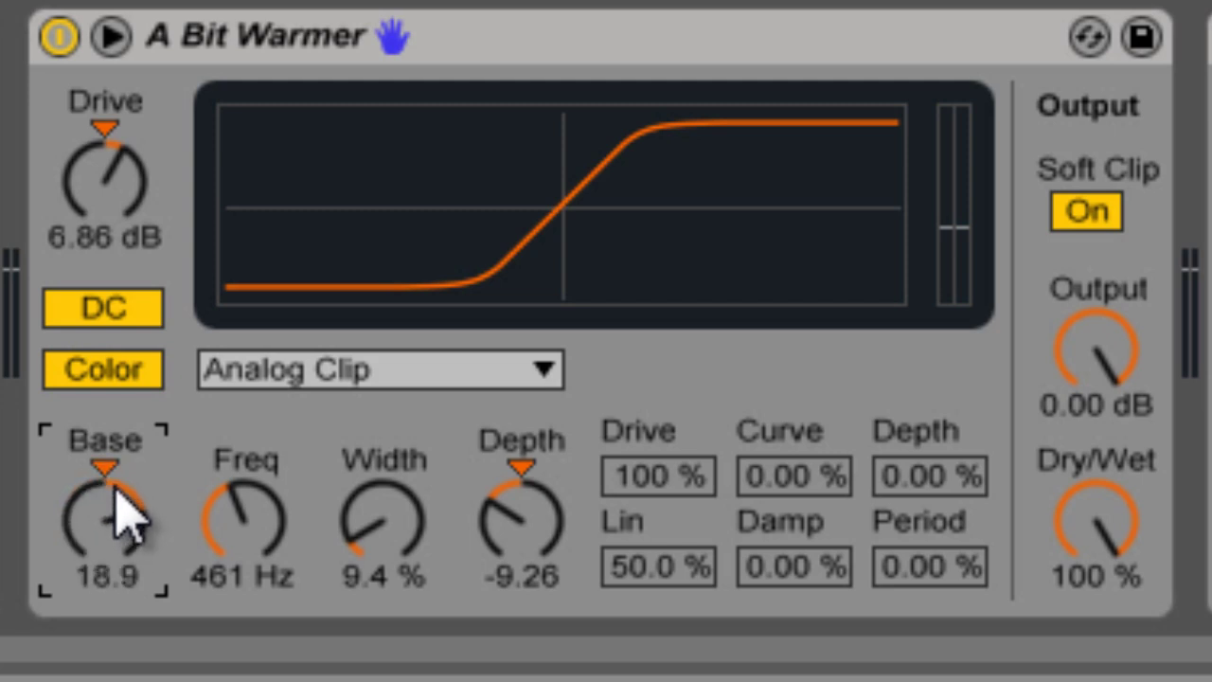
pyautogui.moveTo(123, 530); pyautogui.dragTo(117, 471)
pyautogui.click(114, 469)
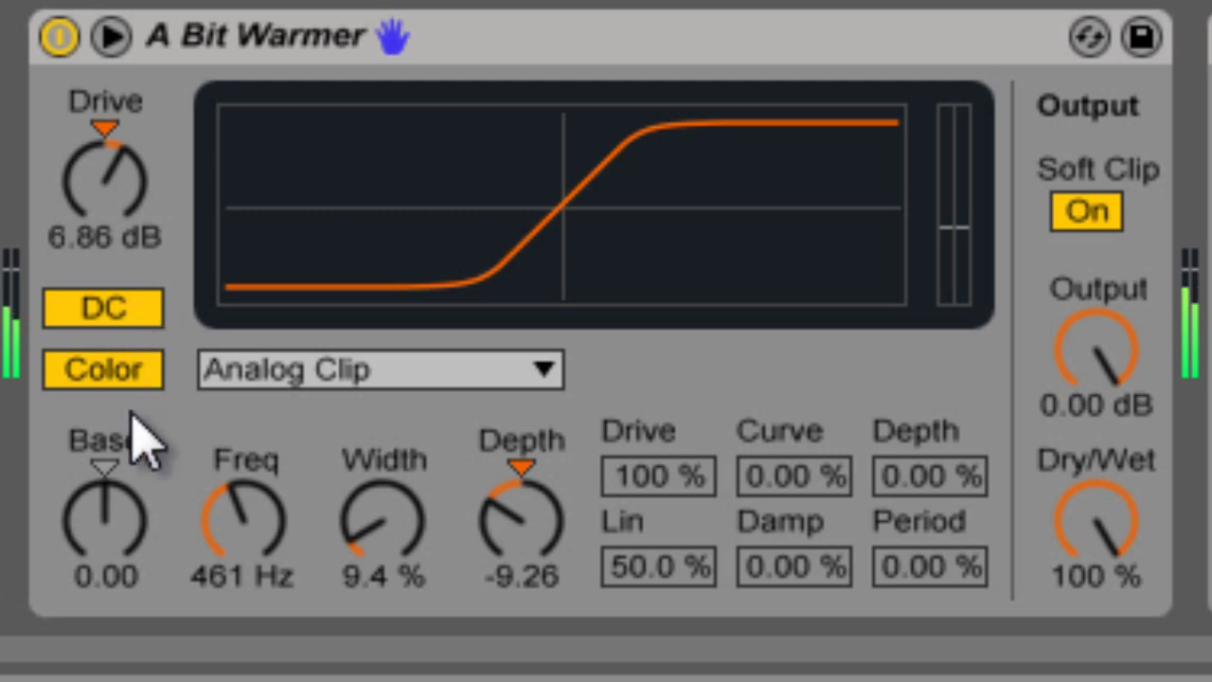
pyautogui.moveTo(117, 510); pyautogui.dragTo(113, 516)
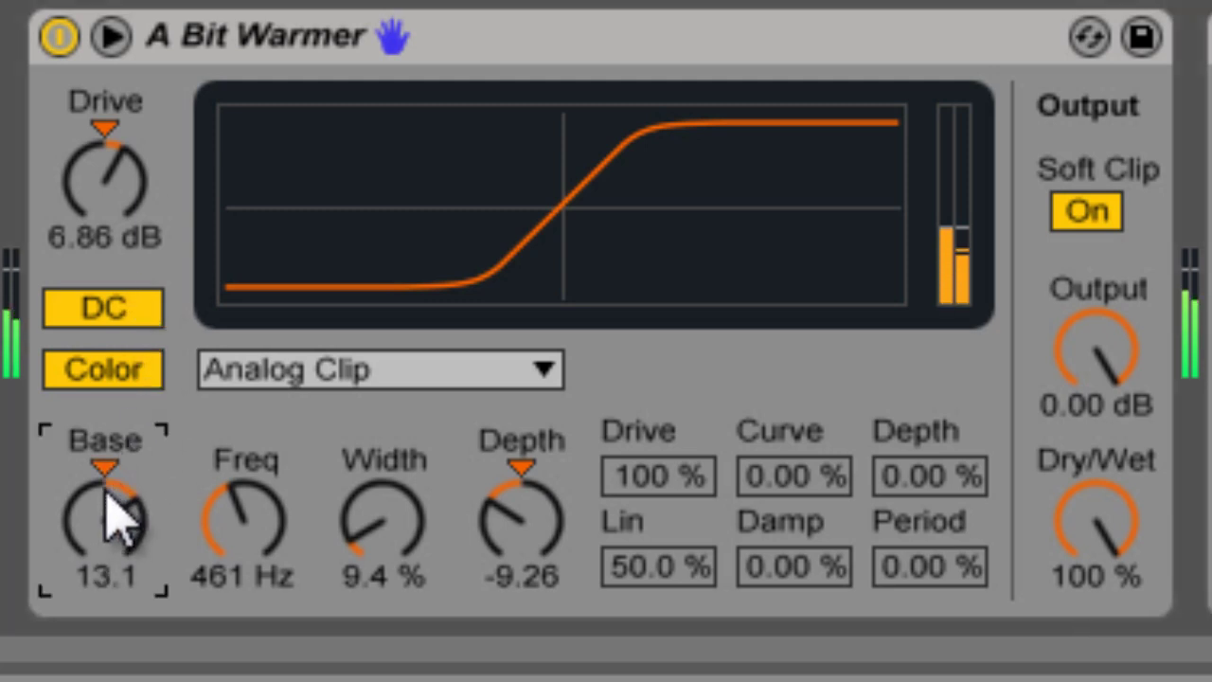
pyautogui.moveTo(110, 502); pyautogui.dragTo(110, 504)
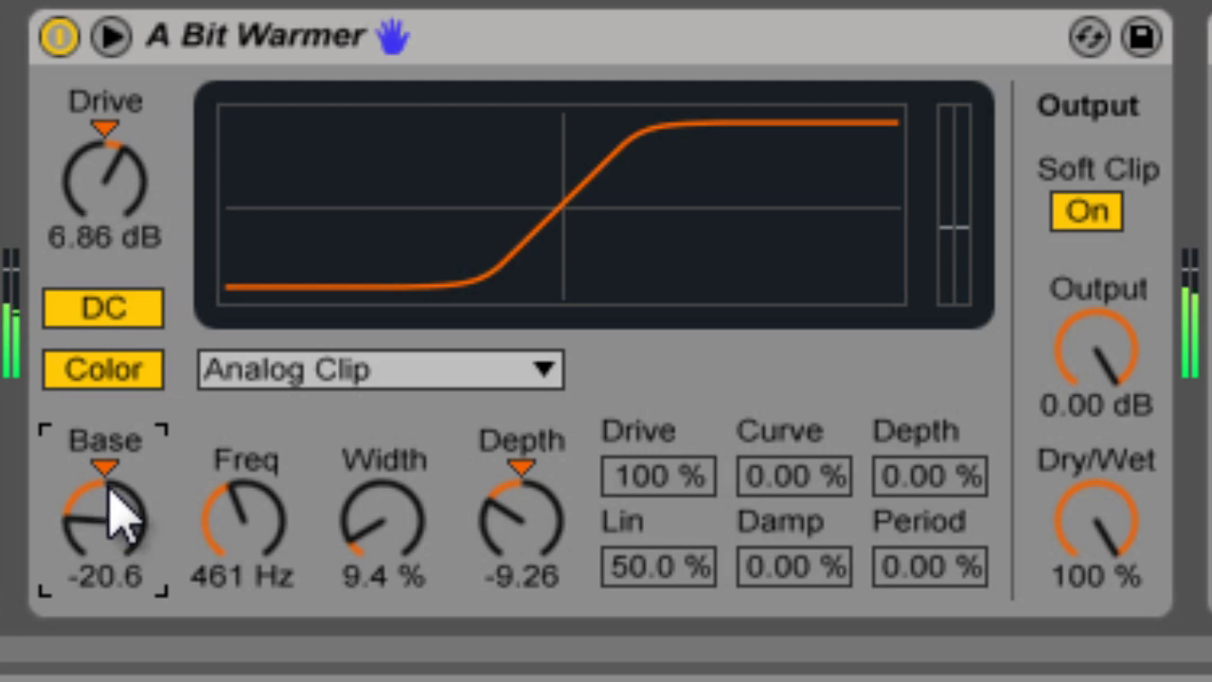
pyautogui.doubleClick(107, 479)
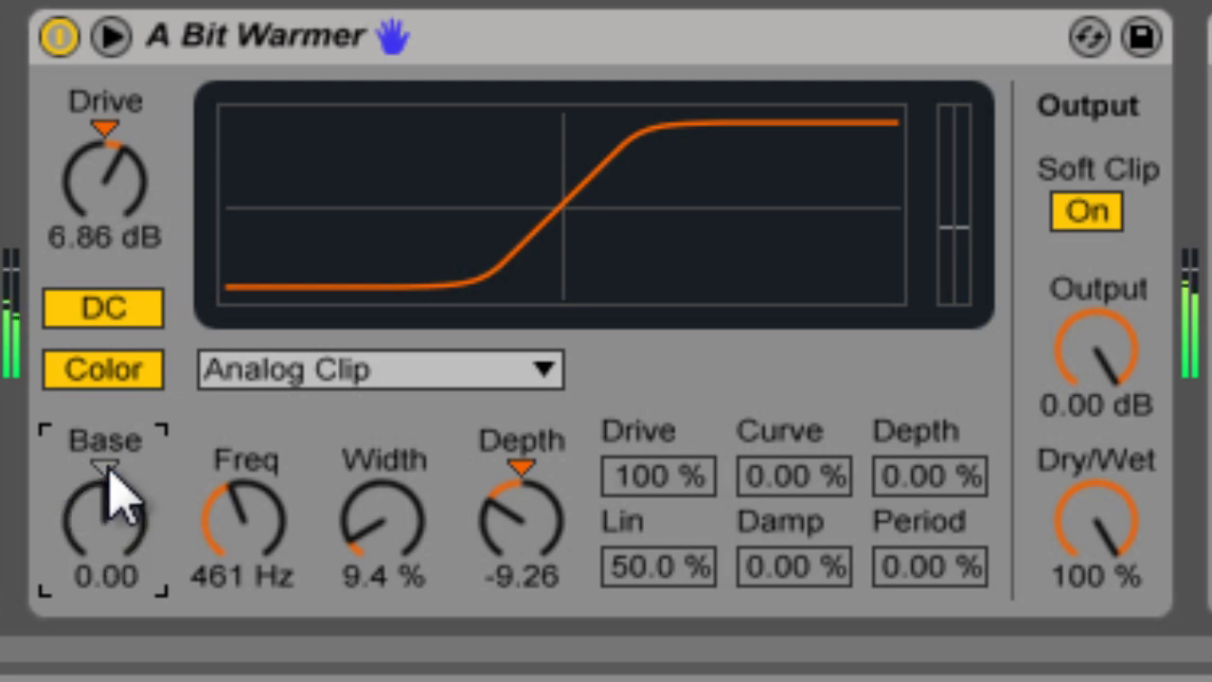
# - Set the Color Freq to 219 Hz, Width to 36% and Depth to 11.0
pyautogui.click(240, 517)
pyautogui.moveTo(244, 542); pyautogui.dragTo(278, 552)
pyautogui.moveTo(380, 554); pyautogui.dragTo(386, 530)
pyautogui.doubleClick(531, 536)
pyautogui.moveTo(527, 518); pyautogui.dragTo(530, 502)
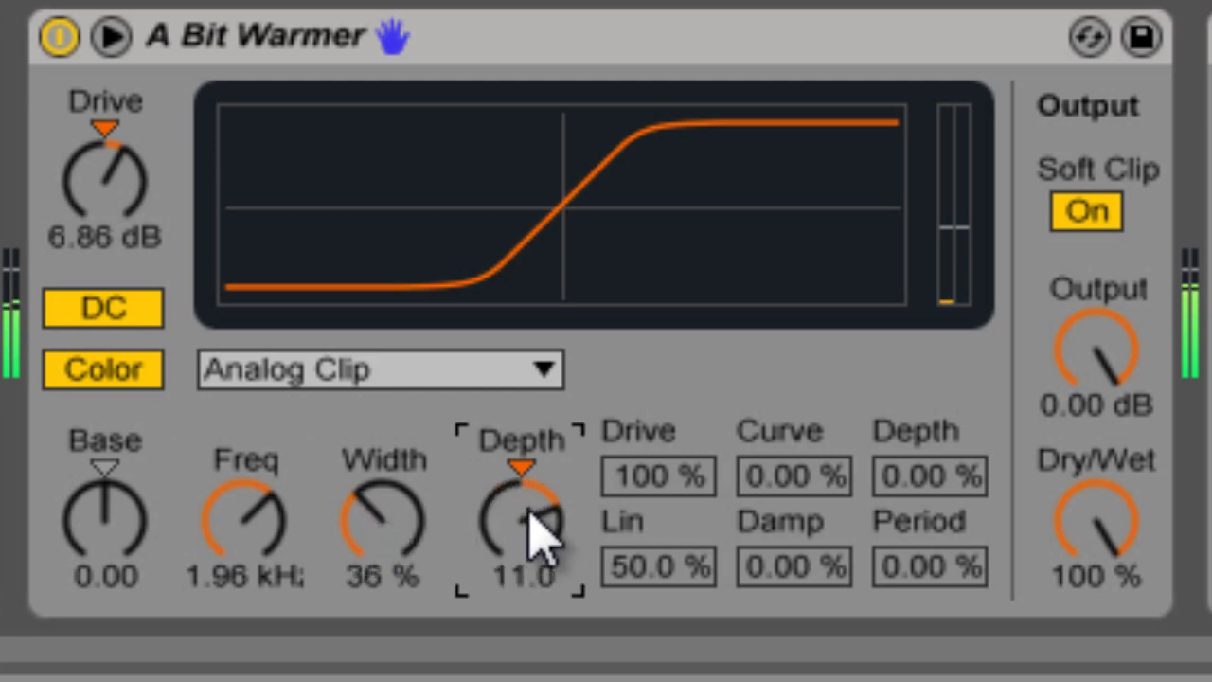
pyautogui.moveTo(272, 491); pyautogui.dragTo(274, 501)
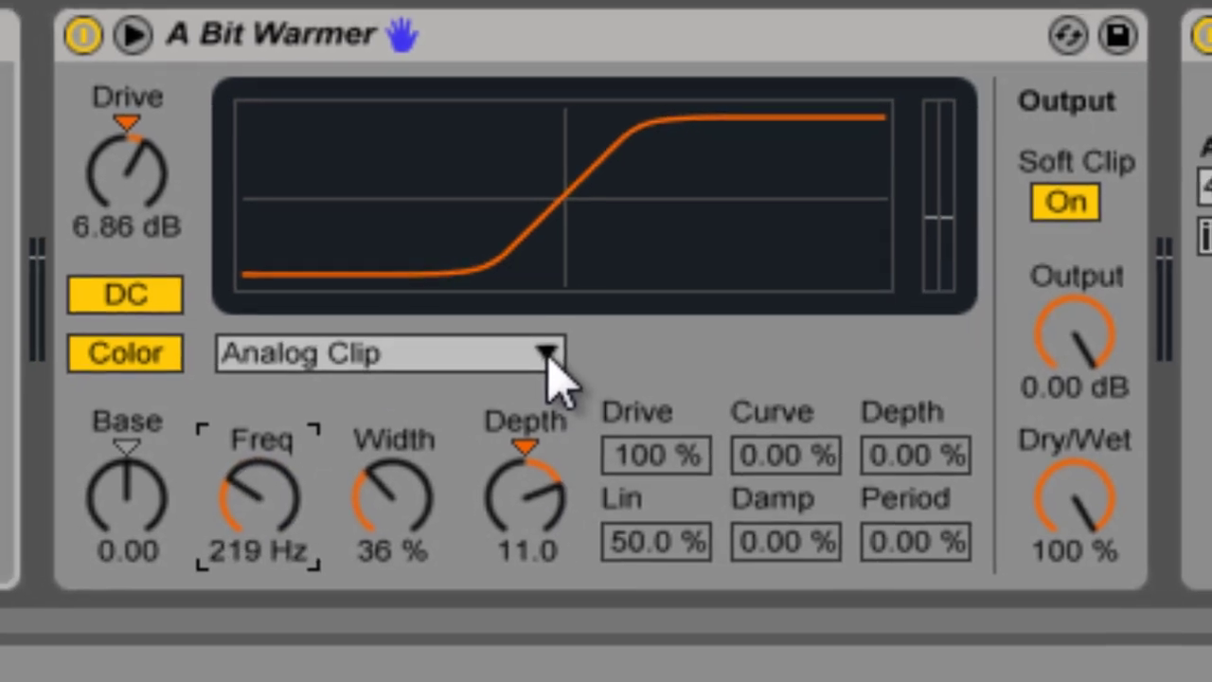
# - Change the Saturator curve type to Waveshaper
pyautogui.click(546, 371)
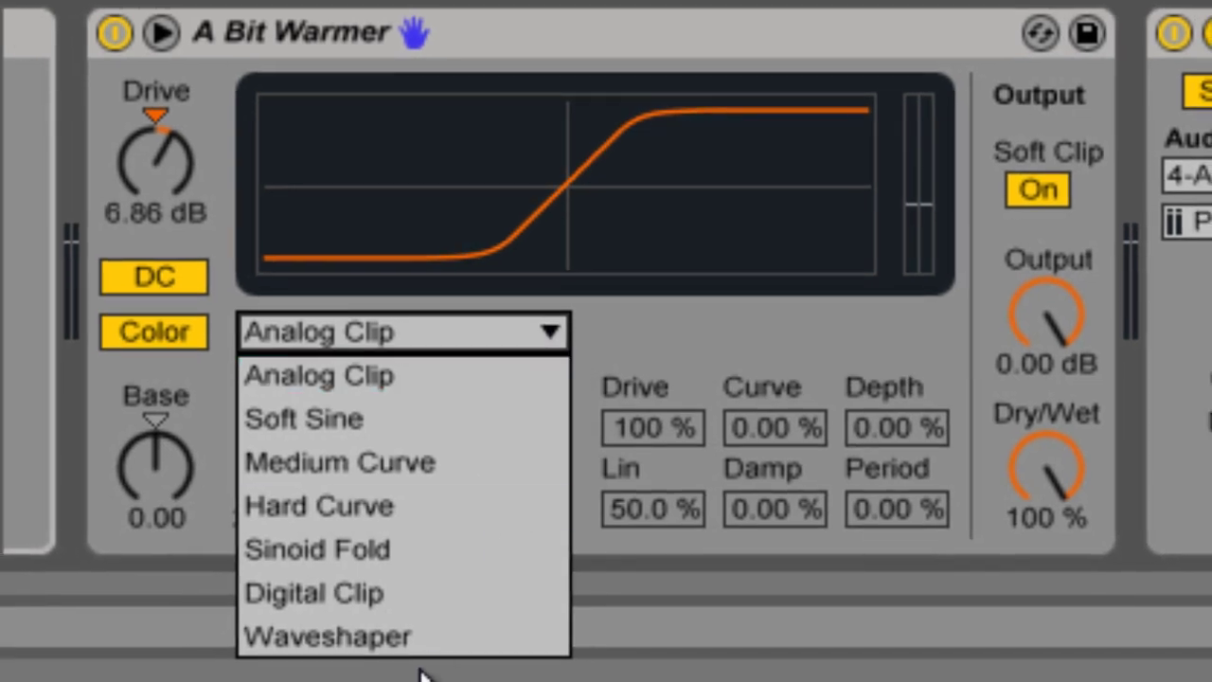
pyautogui.click(440, 641)
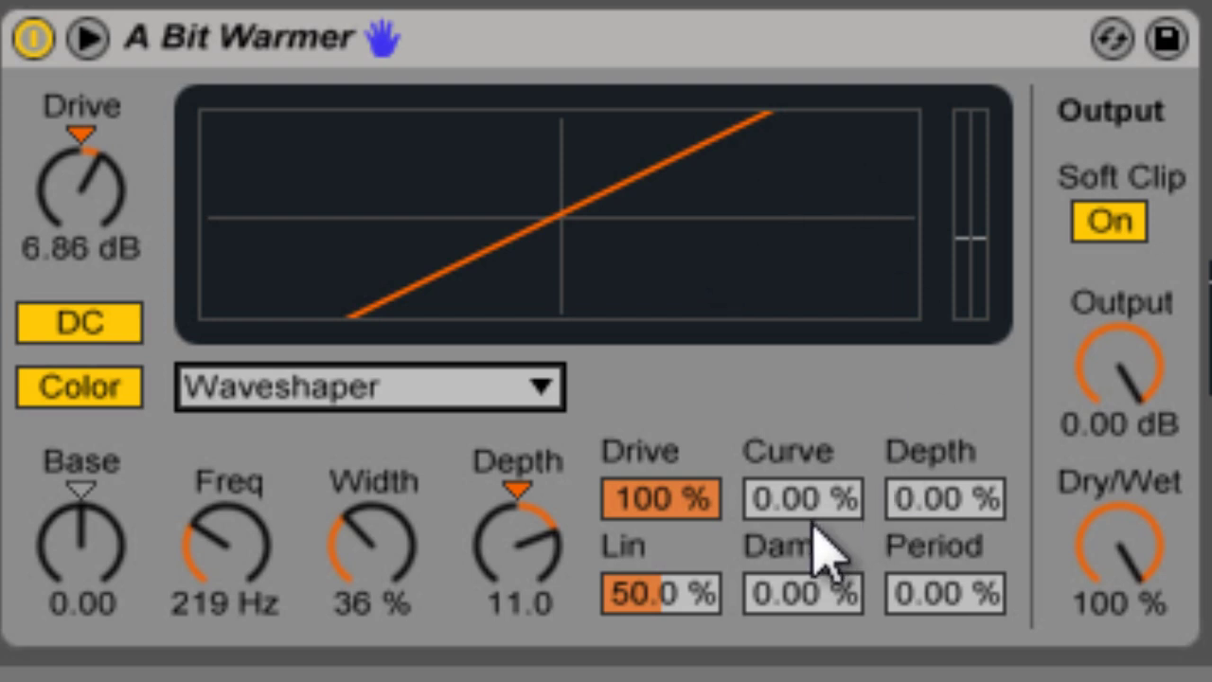
# - Set Waveshaper Curve 10.2%, Lin 57.8%, Damp 63.3%, Depth 67.2%, and Color Depth -8.38
pyautogui.moveTo(665, 598)
pyautogui.mouseDown()
pyautogui.moveTo(664, 620)
pyautogui.moveTo(667, 587)
pyautogui.moveTo(665, 622)
pyautogui.moveTo(673, 576)
pyautogui.moveTo(680, 613)
pyautogui.mouseUp()
pyautogui.moveTo(825, 514)
pyautogui.mouseDown()
pyautogui.moveTo(833, 525)
pyautogui.moveTo(823, 506)
pyautogui.mouseUp()
pyautogui.moveTo(644, 593)
pyautogui.mouseDown()
pyautogui.moveTo(644, 582)
pyautogui.moveTo(645, 598)
pyautogui.mouseUp()
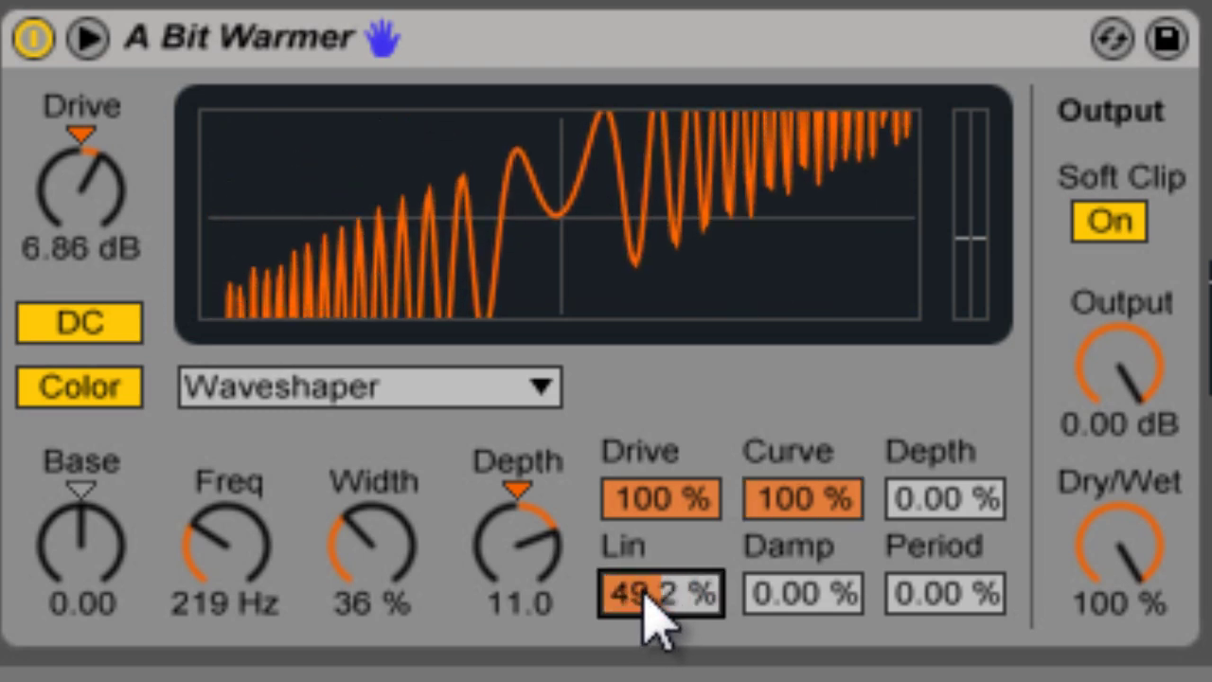
pyautogui.moveTo(771, 501)
pyautogui.mouseDown()
pyautogui.moveTo(758, 539)
pyautogui.moveTo(780, 520)
pyautogui.moveTo(777, 503)
pyautogui.mouseUp()
pyautogui.moveTo(709, 590); pyautogui.dragTo(709, 597)
pyautogui.moveTo(519, 545); pyautogui.dragTo(501, 527)
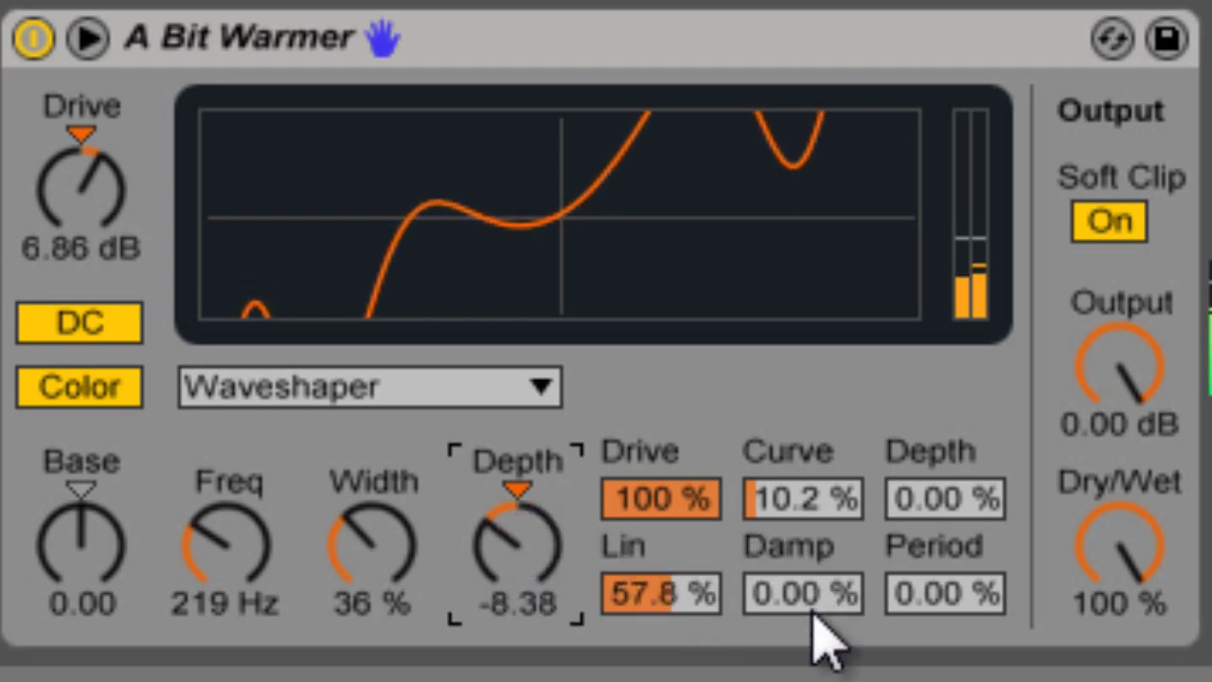
pyautogui.moveTo(813, 611)
pyautogui.mouseDown()
pyautogui.moveTo(814, 640)
pyautogui.moveTo(813, 611)
pyautogui.mouseUp()
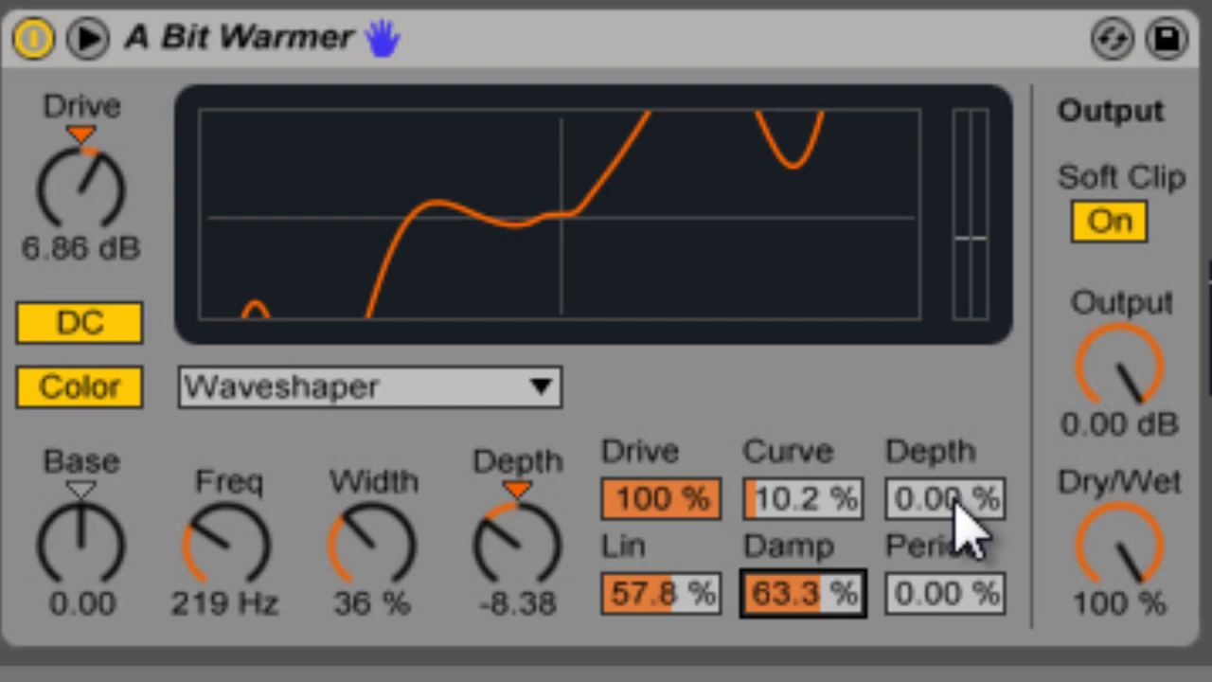
pyautogui.moveTo(953, 498); pyautogui.dragTo(975, 516)
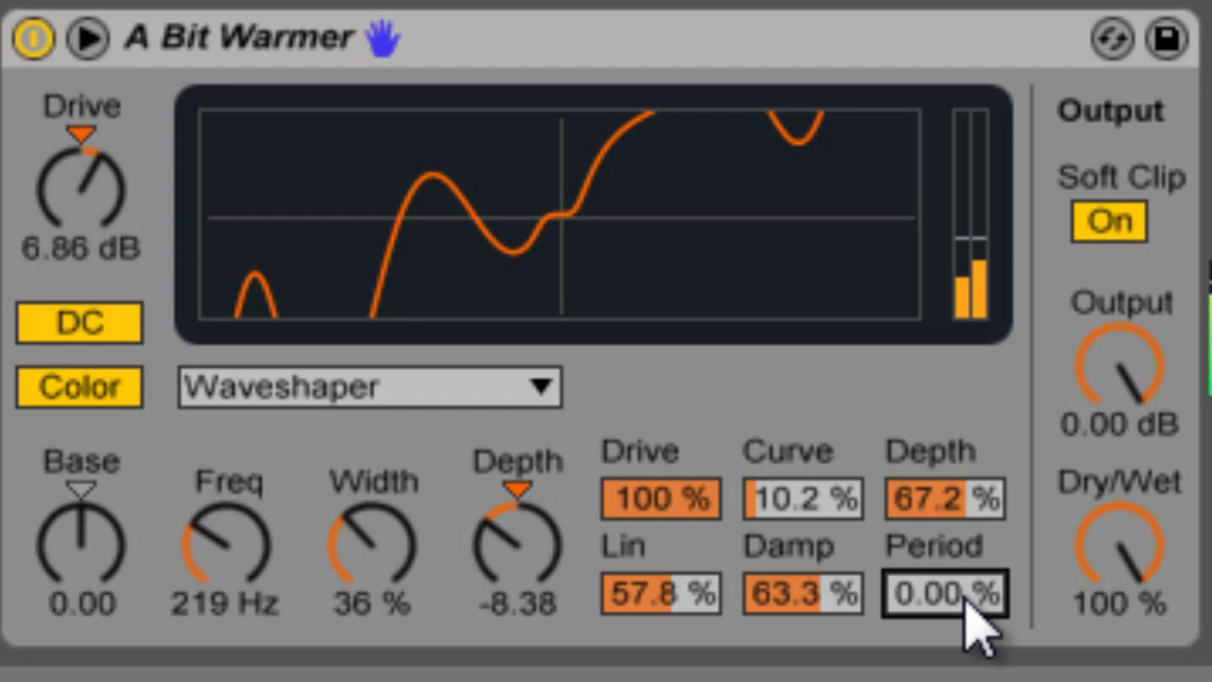
# - Set the Waveshaper Drive to 41.4% and Lin to 25.8%, and start raising Curve
pyautogui.scroll(10, 980, 627)
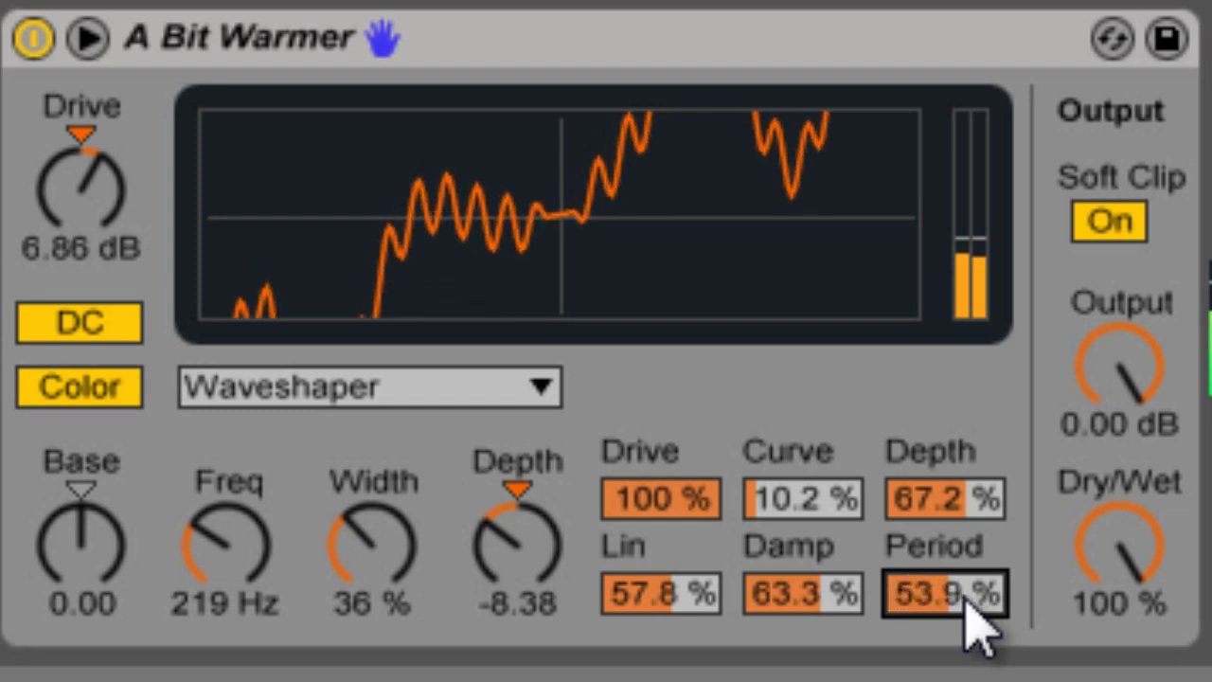
pyautogui.scroll(9, 981, 627)
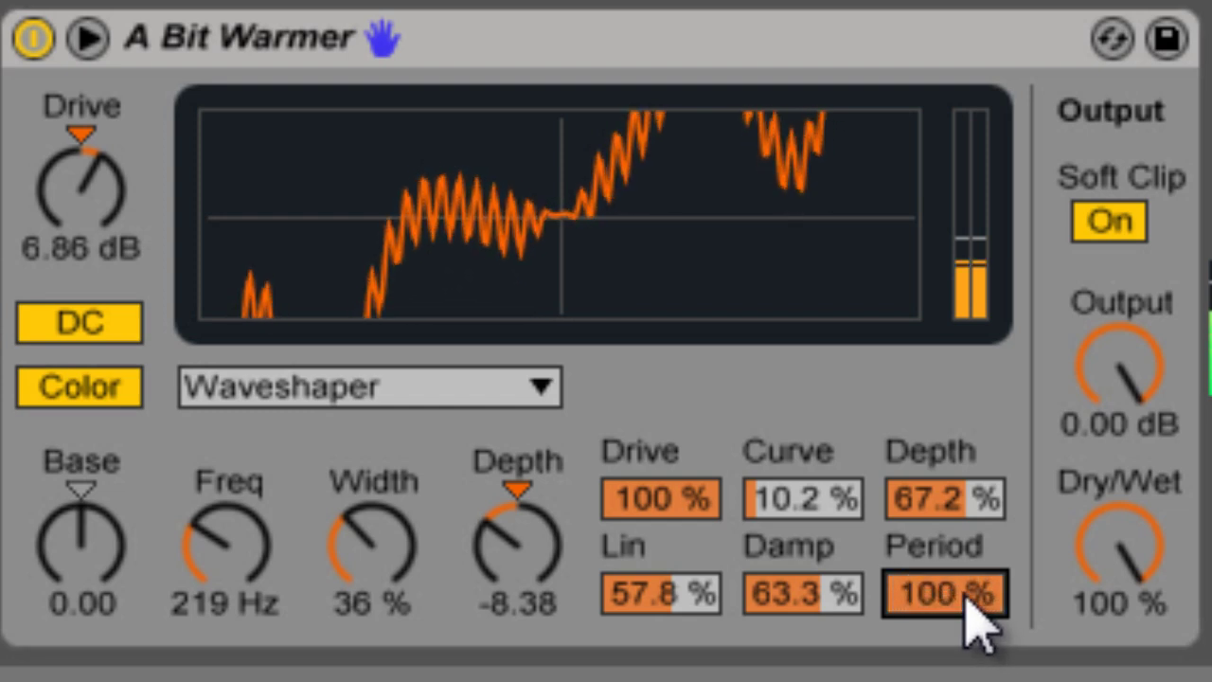
pyautogui.scroll(-19, 980, 627)
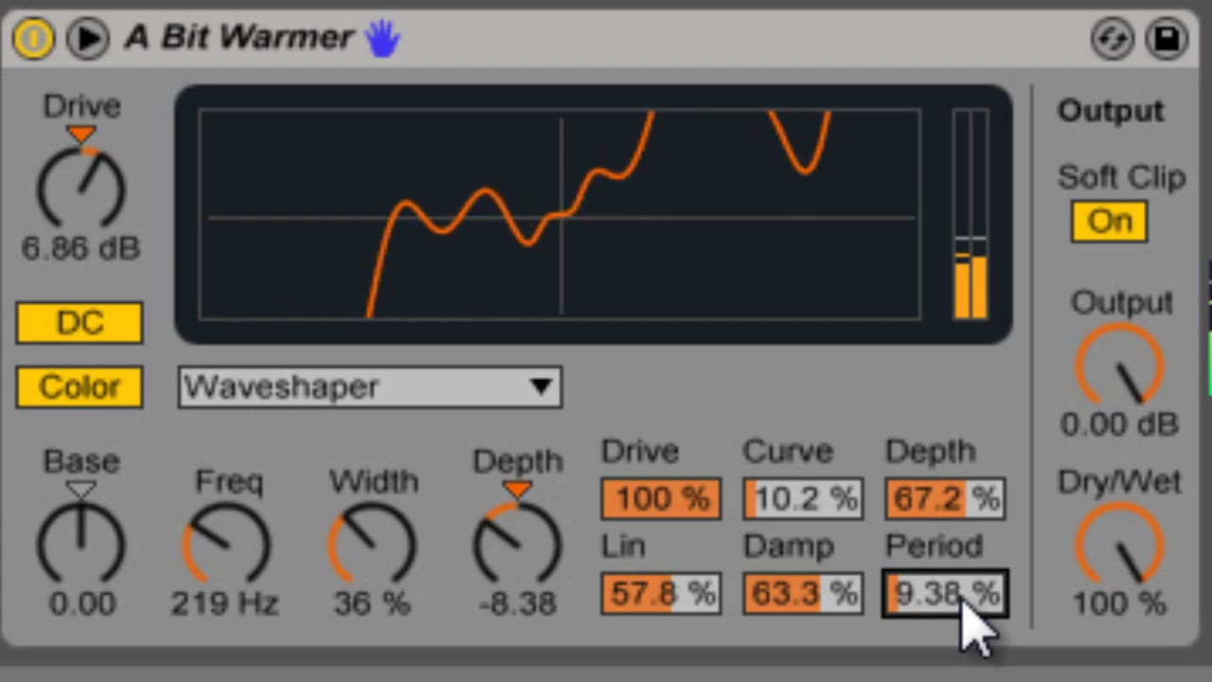
pyautogui.scroll(-11, 675, 500)
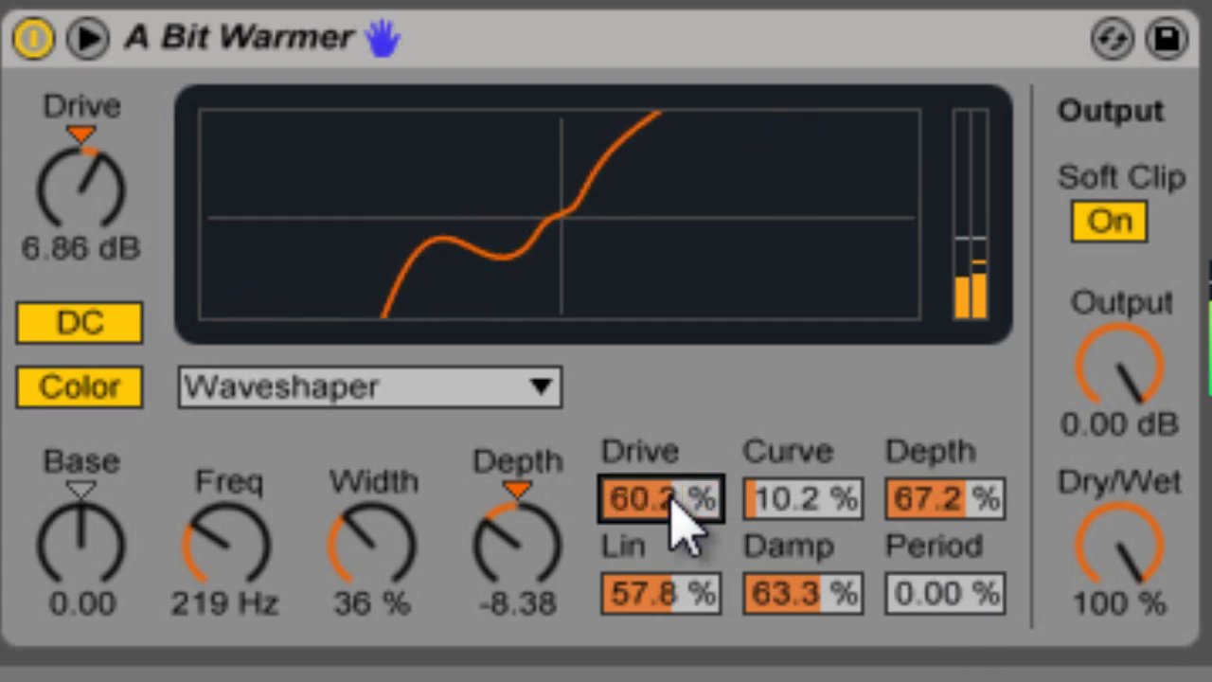
pyautogui.scroll(-1, 675, 500)
pyautogui.scroll(-6, 671, 594)
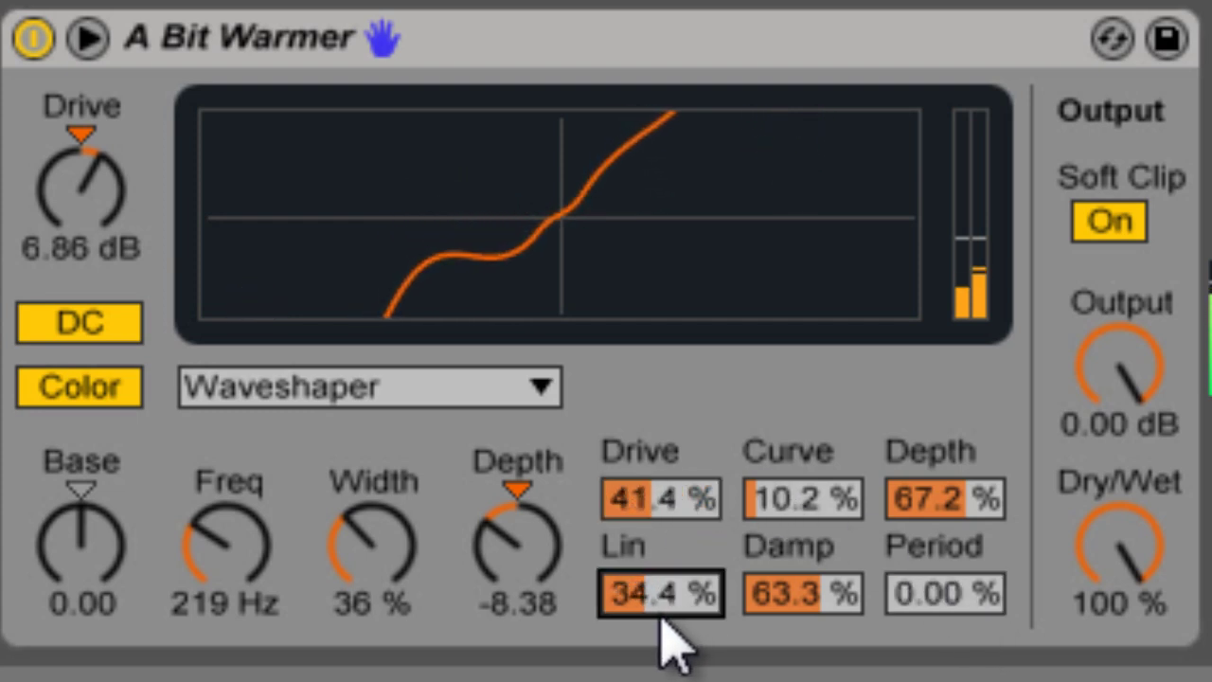
pyautogui.click(831, 509)
pyautogui.scroll(2, 834, 508)
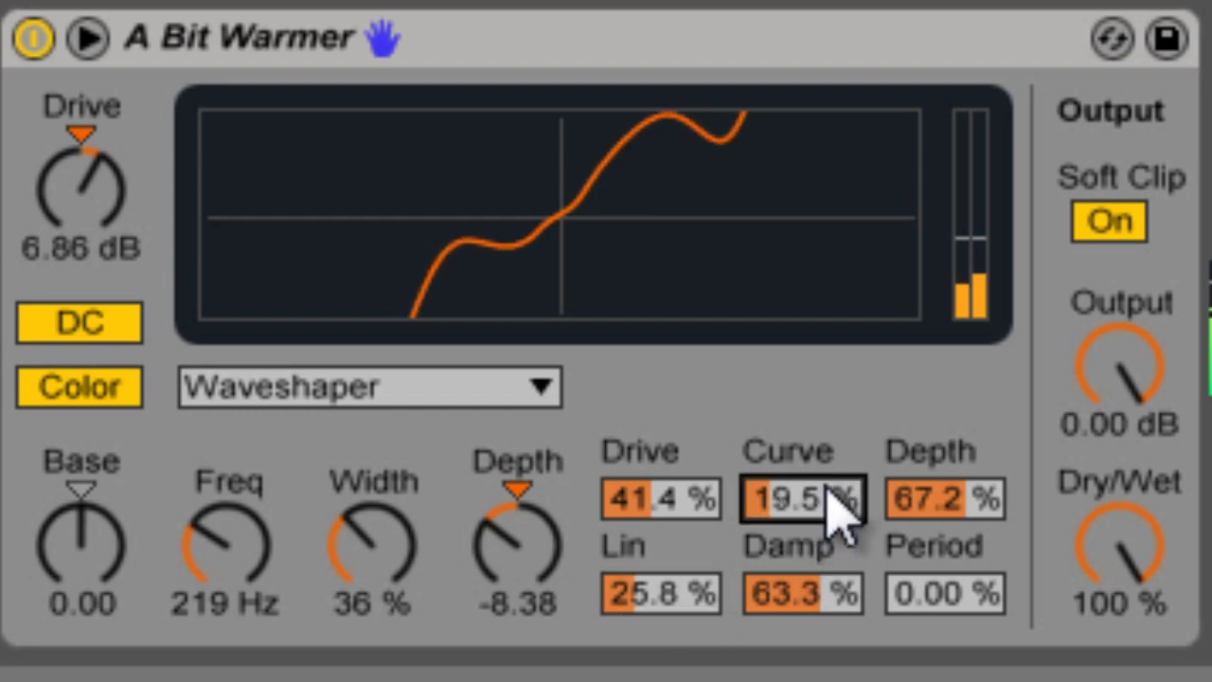
# - Set Waveshaper Damp to 17.2% and Depth to 10.9%, and bring Curve to 49.2%
pyautogui.click(788, 589)
pyautogui.scroll(2, 788, 589)
pyautogui.scroll(-11, 788, 589)
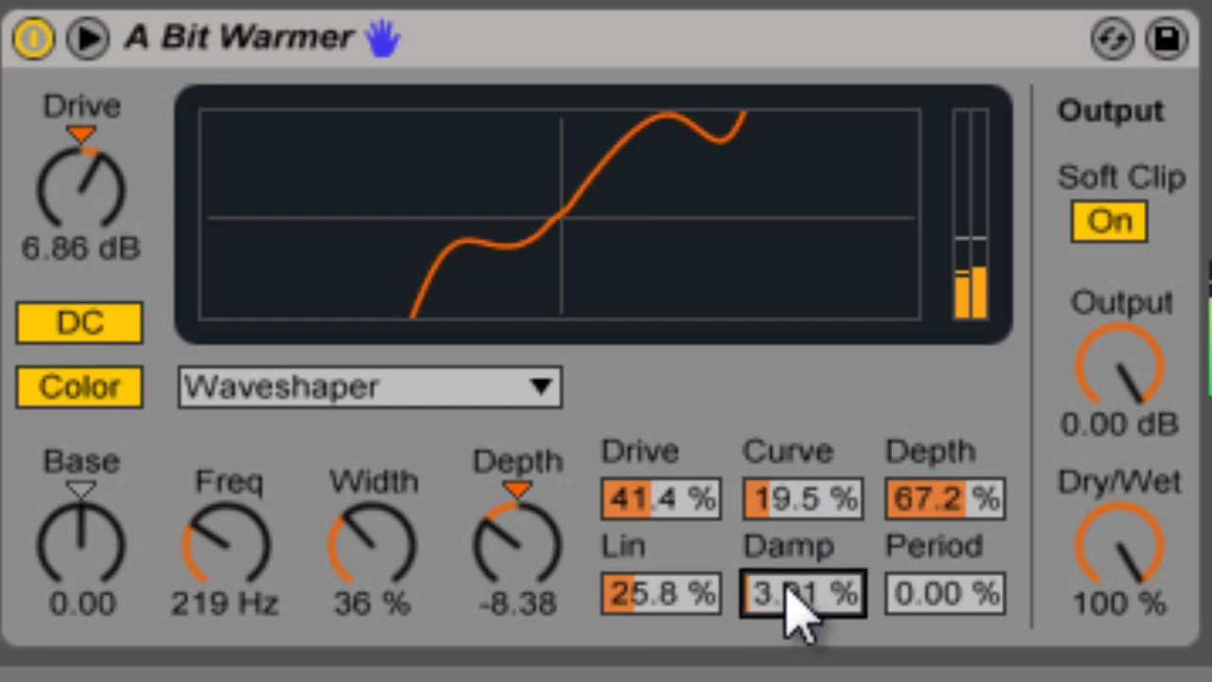
pyautogui.click(959, 507)
pyautogui.scroll(-13, 960, 507)
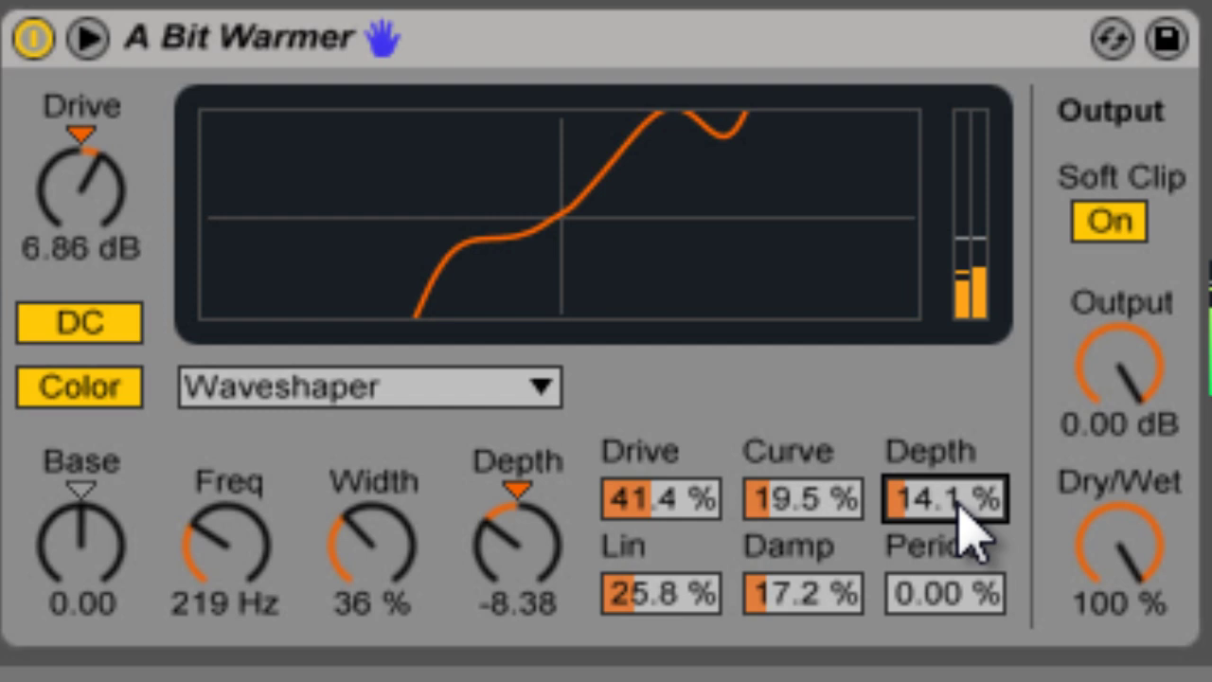
pyautogui.scroll(2, 966, 517)
pyautogui.click(845, 518)
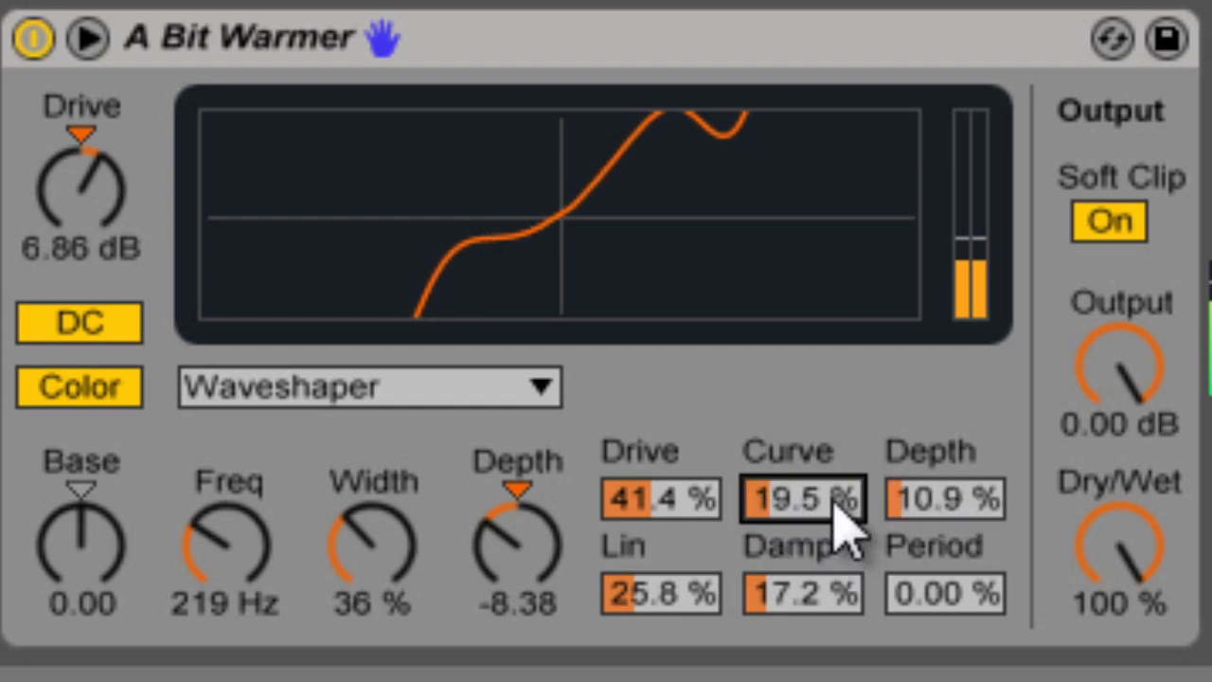
pyautogui.scroll(5, 843, 519)
pyautogui.scroll(3, 845, 519)
pyautogui.scroll(-2, 841, 520)
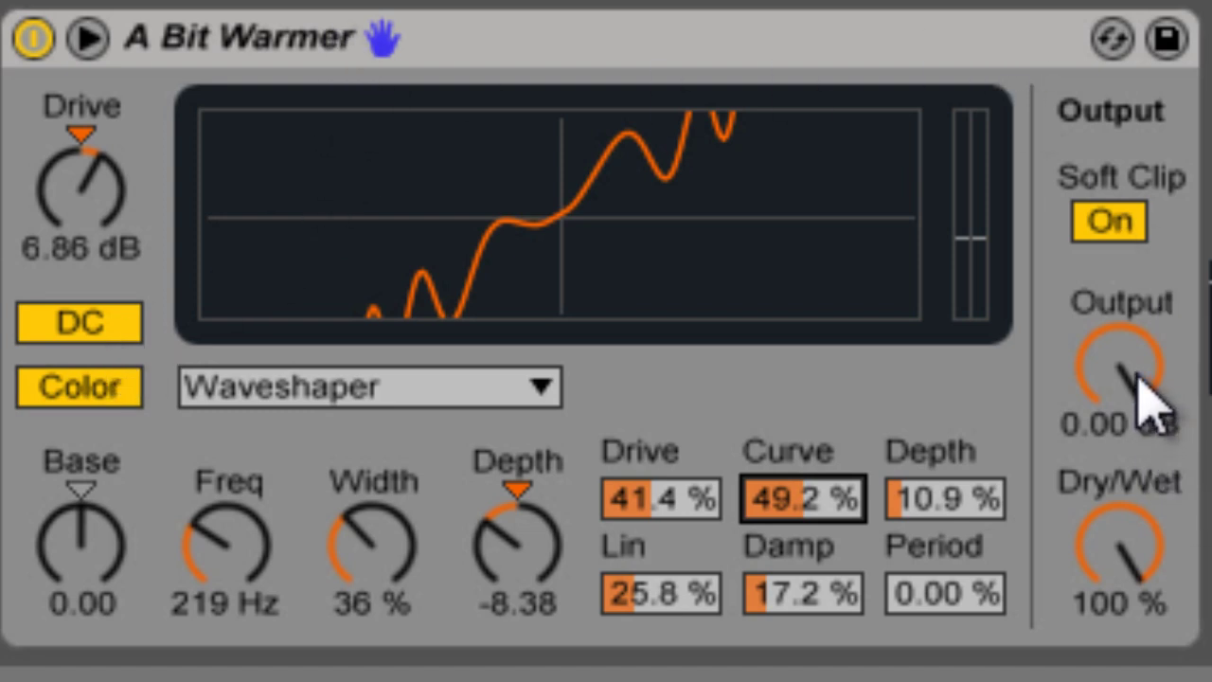
# - Turn the saturator Output down and try lower Dry/Wet, then reset the mix to fully wet
pyautogui.moveTo(1134, 371); pyautogui.dragTo(1127, 365)
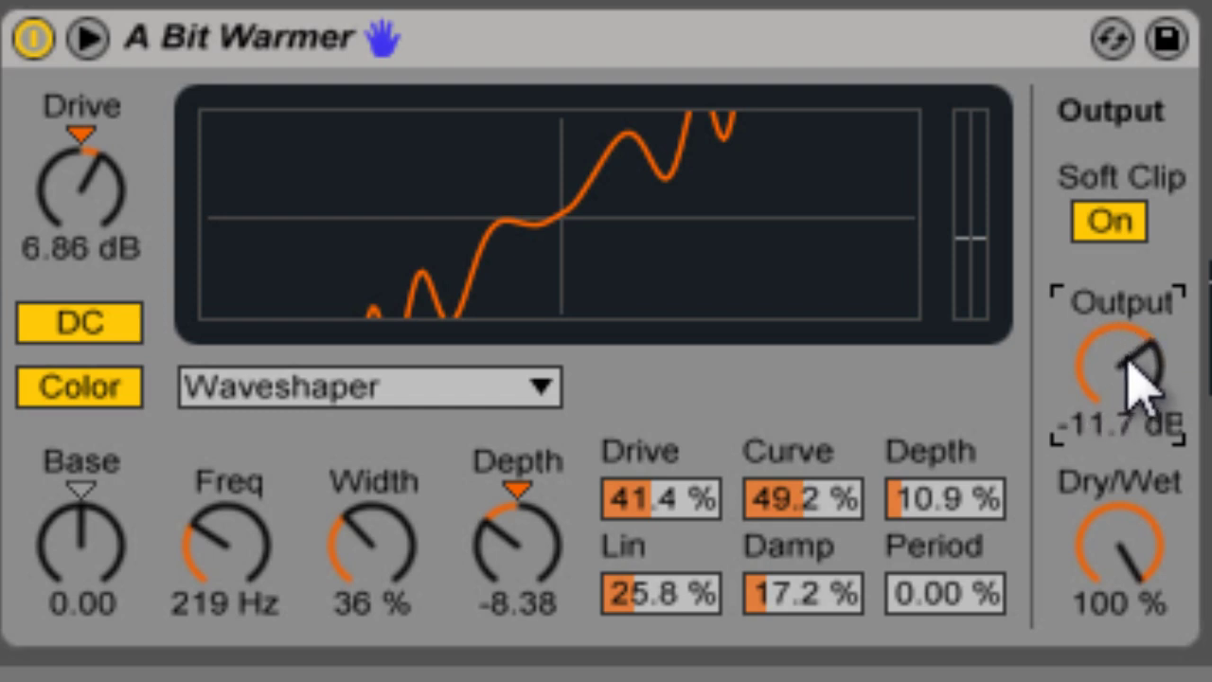
pyautogui.moveTo(1104, 538); pyautogui.dragTo(1106, 545)
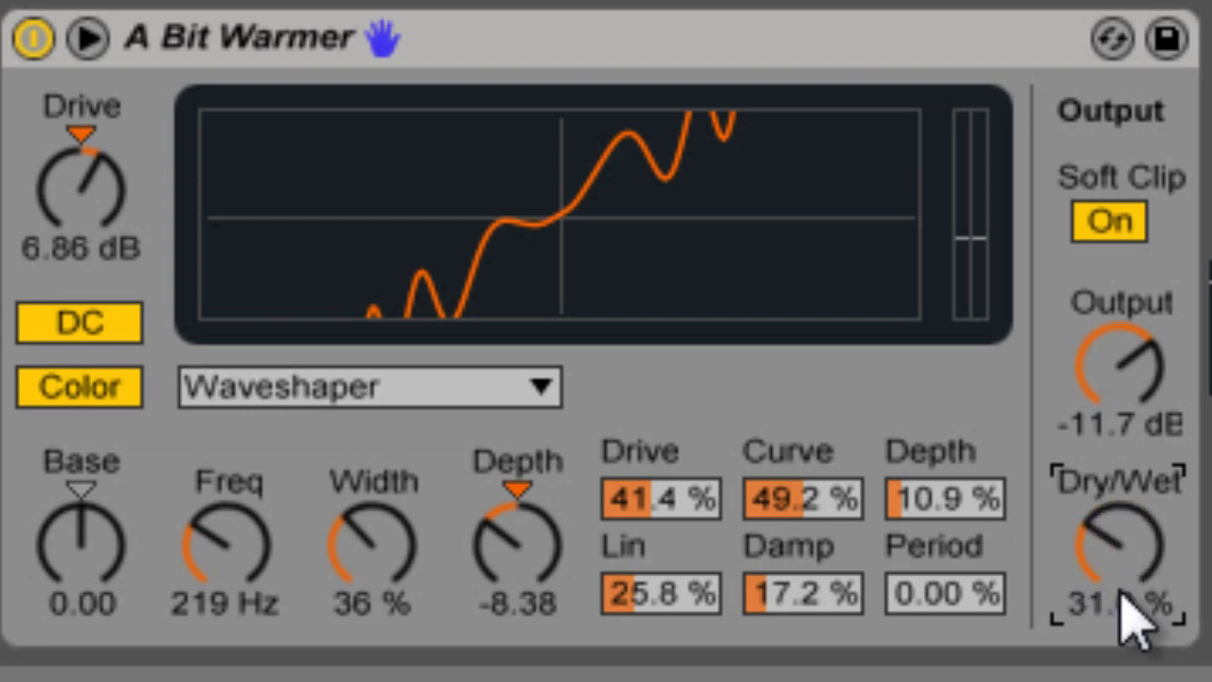
pyautogui.moveTo(1146, 606); pyautogui.dragTo(1164, 582)
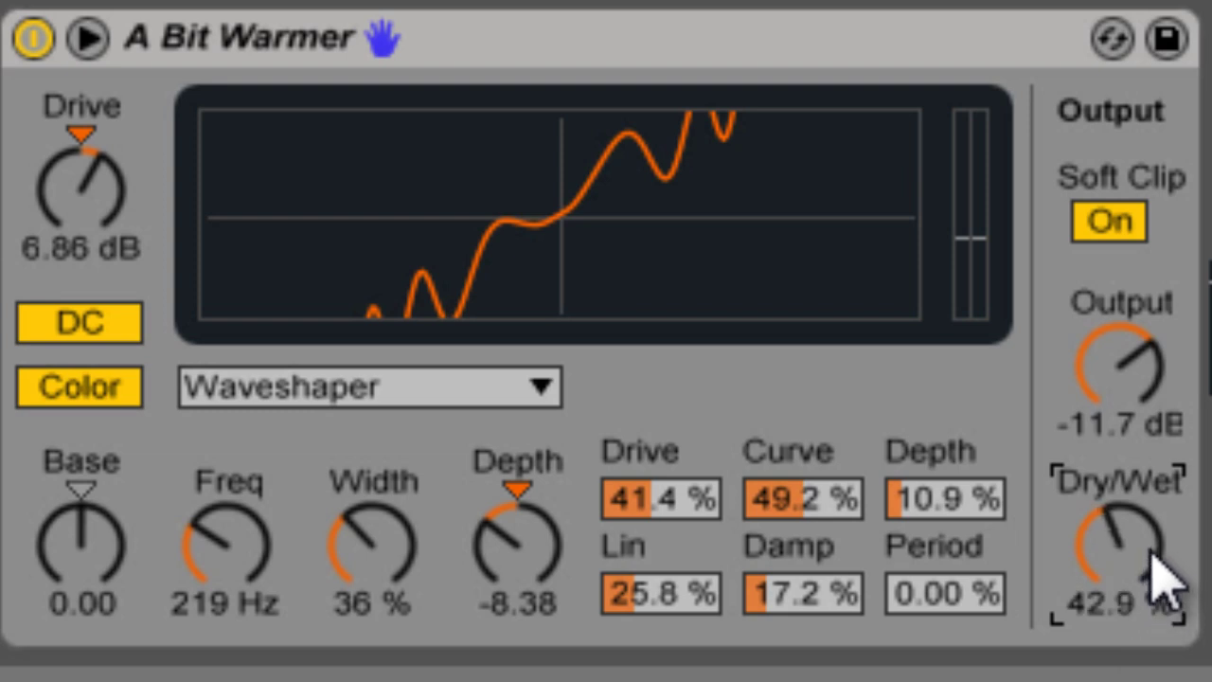
pyautogui.press('Delete')
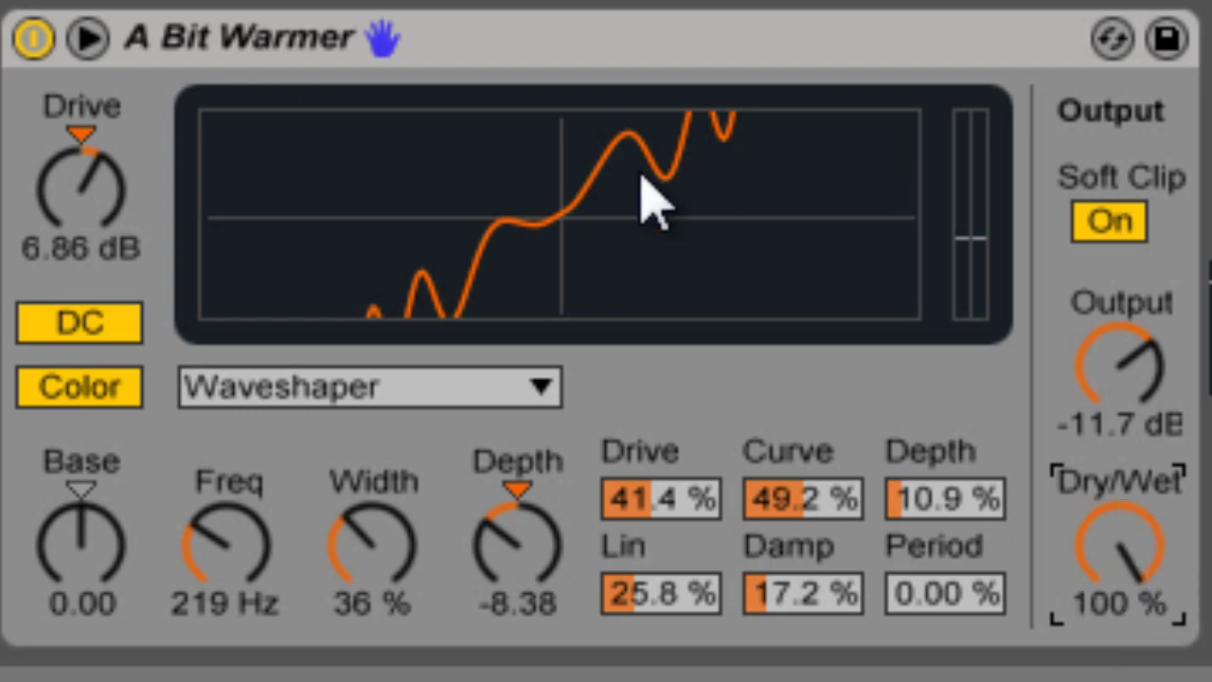
# - Raise the saturator Drive and adjust Output to match the bypassed level
pyautogui.click(606, 73)
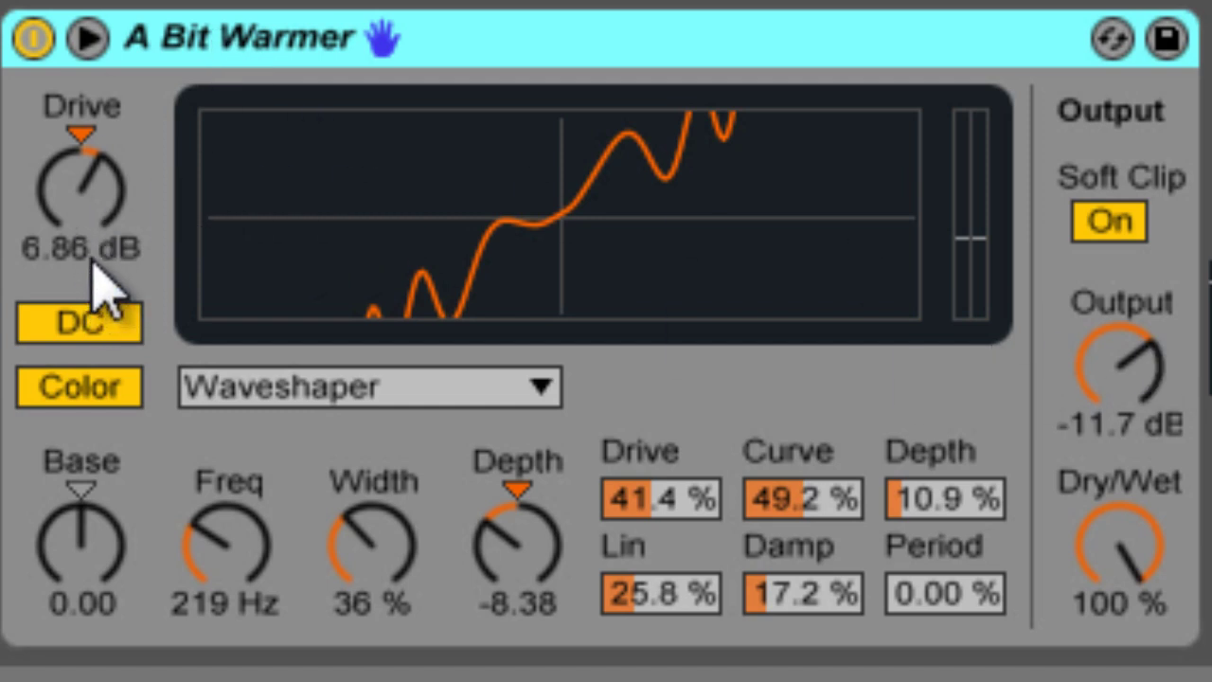
pyautogui.moveTo(124, 202); pyautogui.dragTo(120, 188)
pyautogui.moveTo(1136, 371); pyautogui.dragTo(1141, 376)
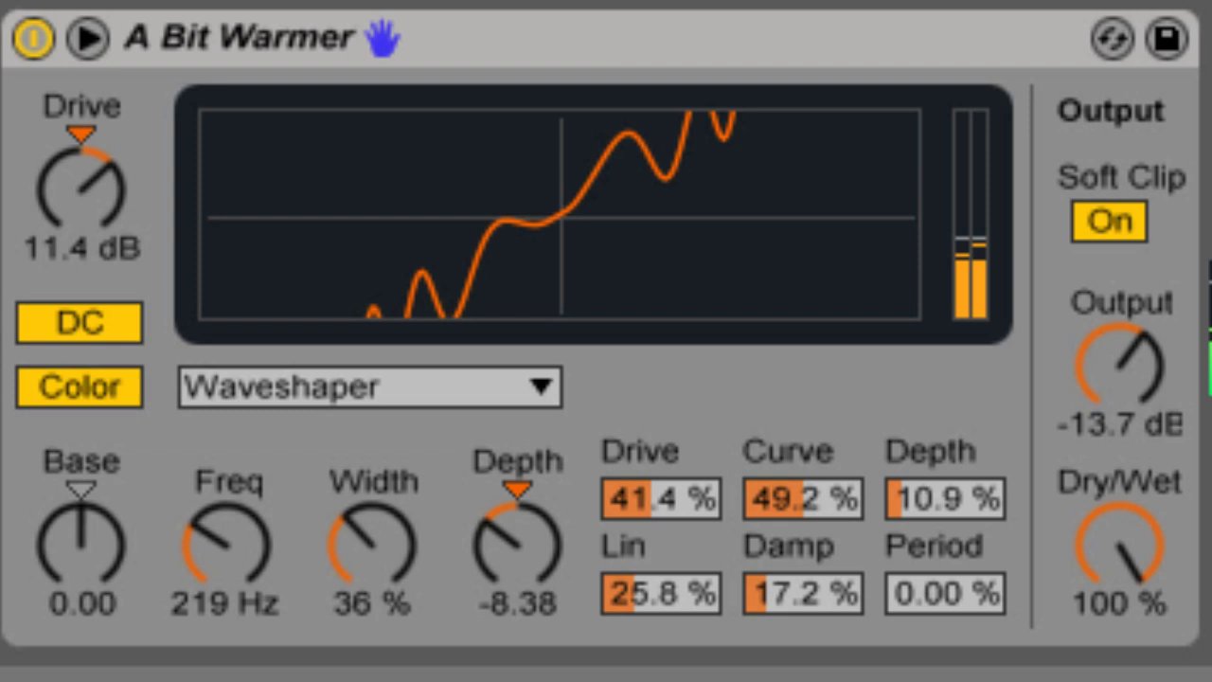
pyautogui.click(34, 38)
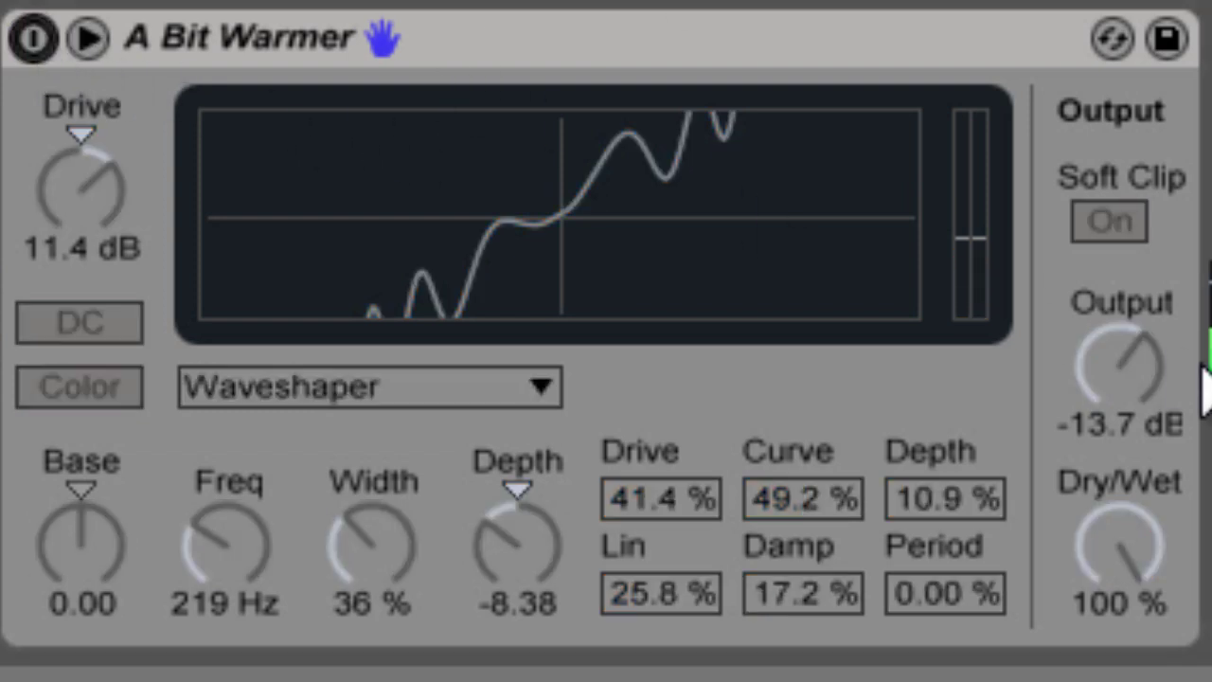
pyautogui.moveTo(1137, 378); pyautogui.dragTo(1137, 358)
pyautogui.click(34, 38)
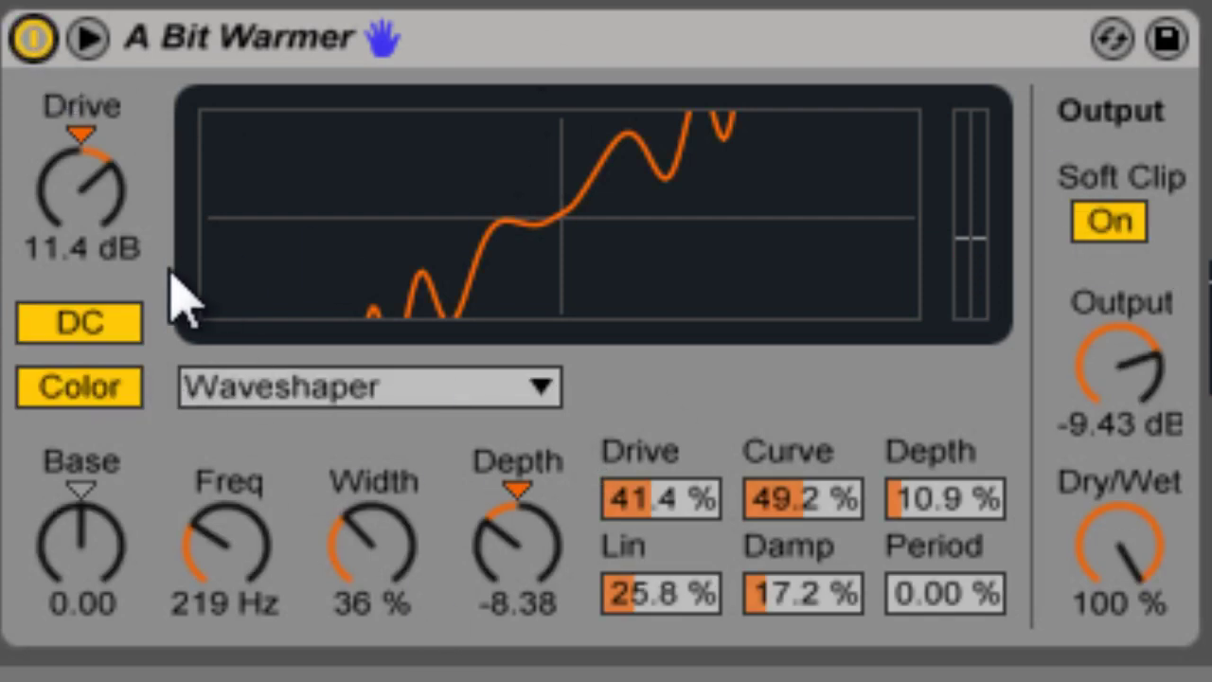
# - Switch the saturation curve to Analog Clip with Drive at 12.0 dB and A/B compare it
pyautogui.click(511, 394)
pyautogui.click(462, 438)
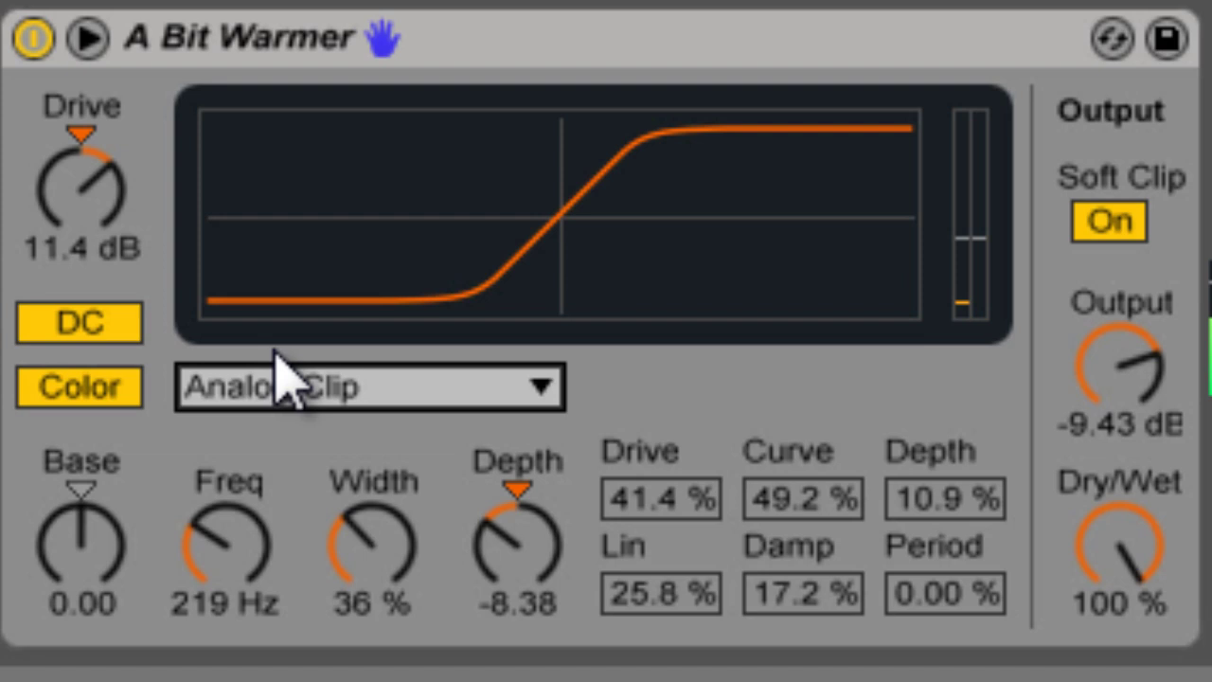
pyautogui.moveTo(91, 198); pyautogui.dragTo(117, 217)
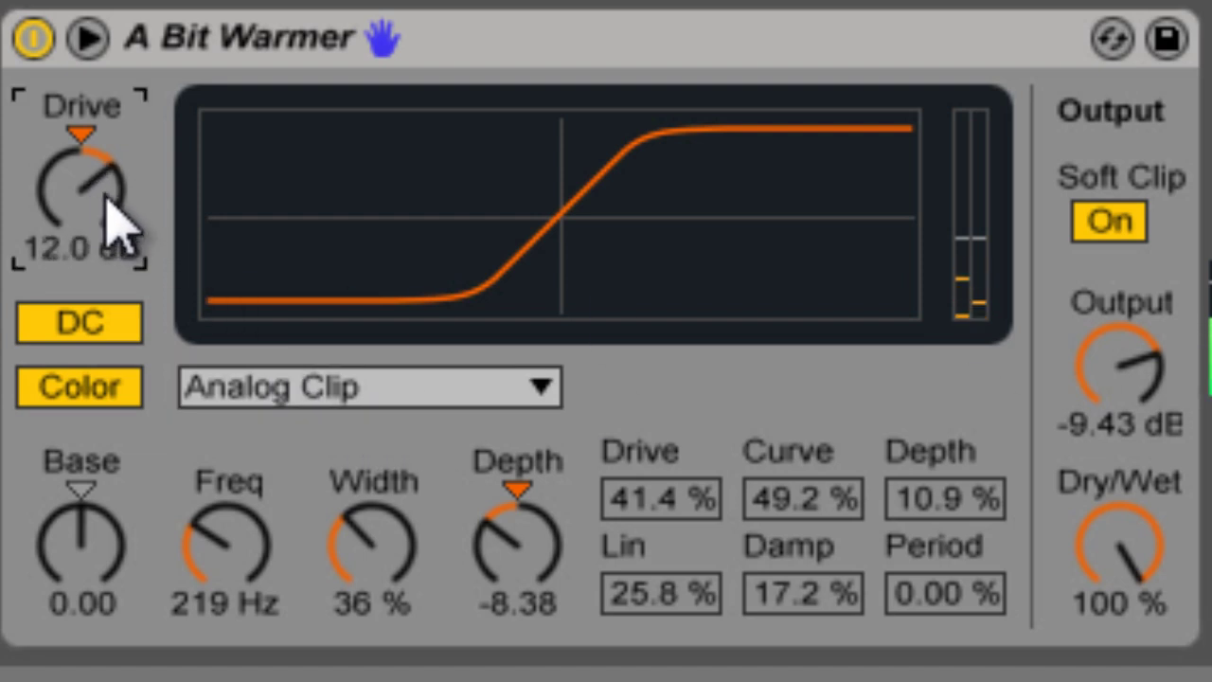
pyautogui.click(33, 38)
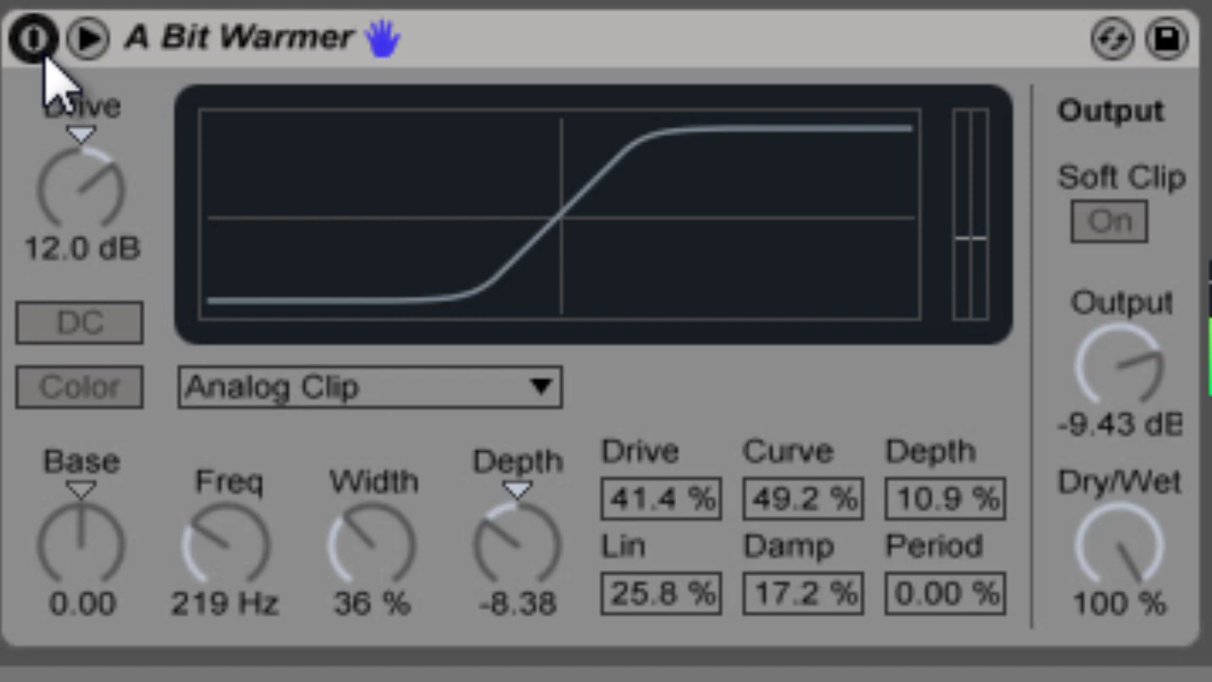
pyautogui.click(33, 37)
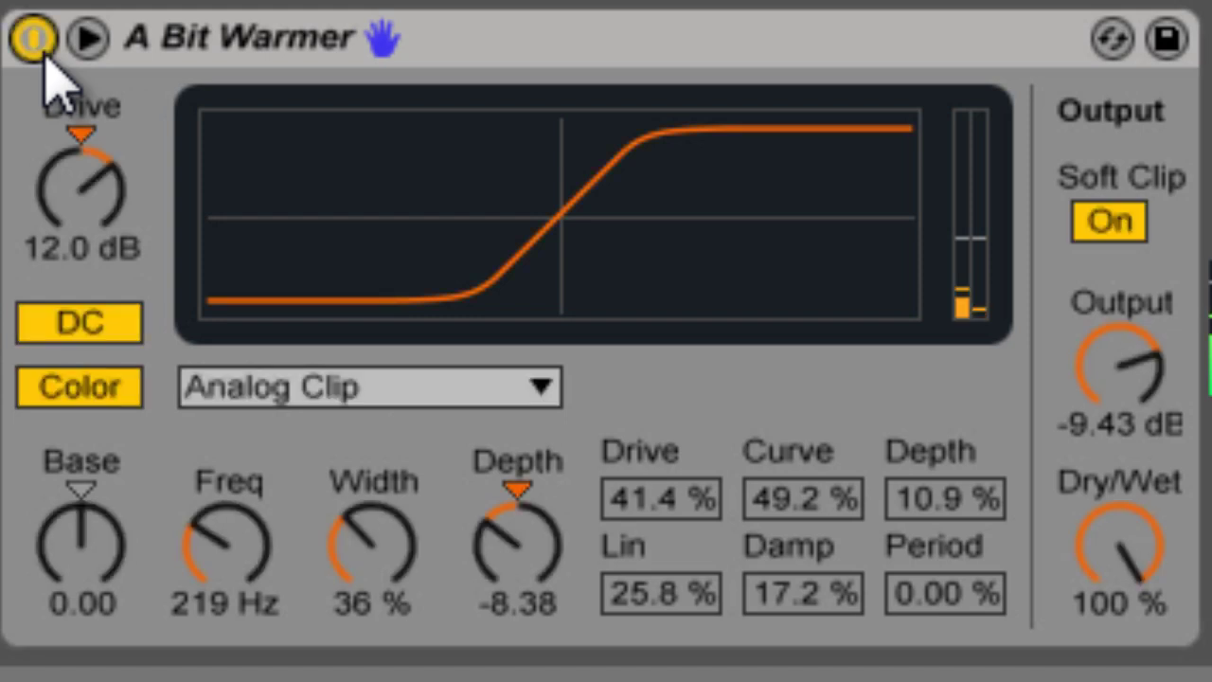
pyautogui.click(417, 56)
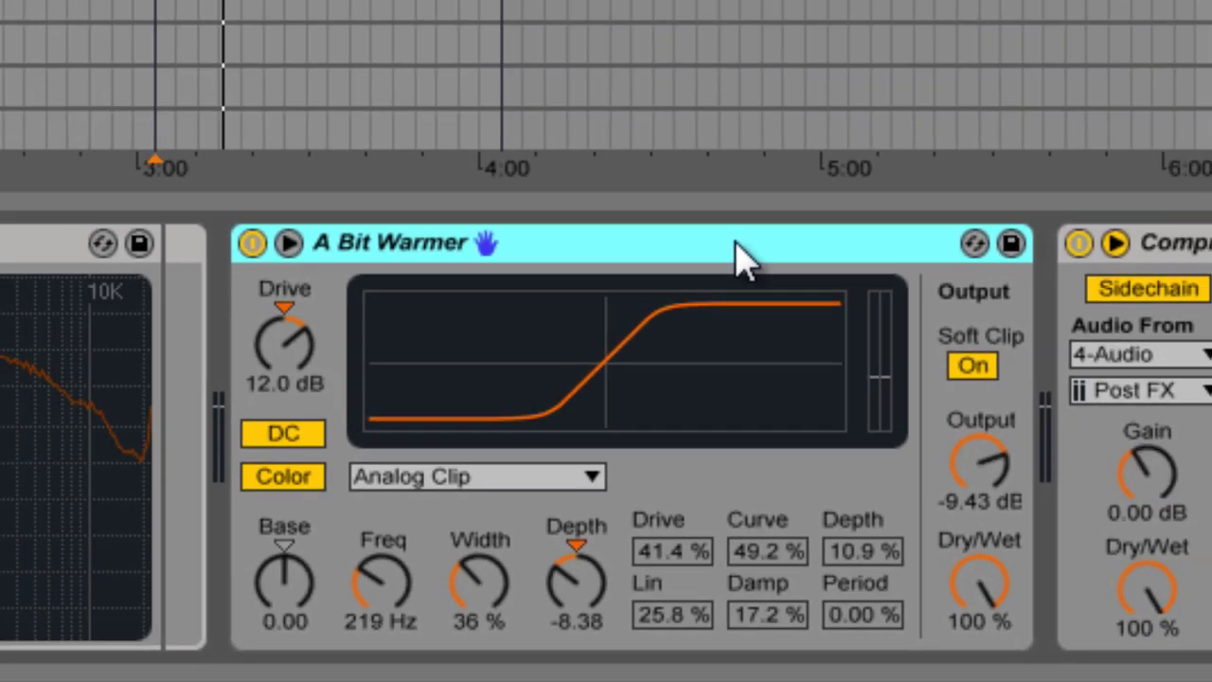
# - Lower the Bass track to -5.5 dB, solo the Drums track and play it
pyautogui.press('Delete')
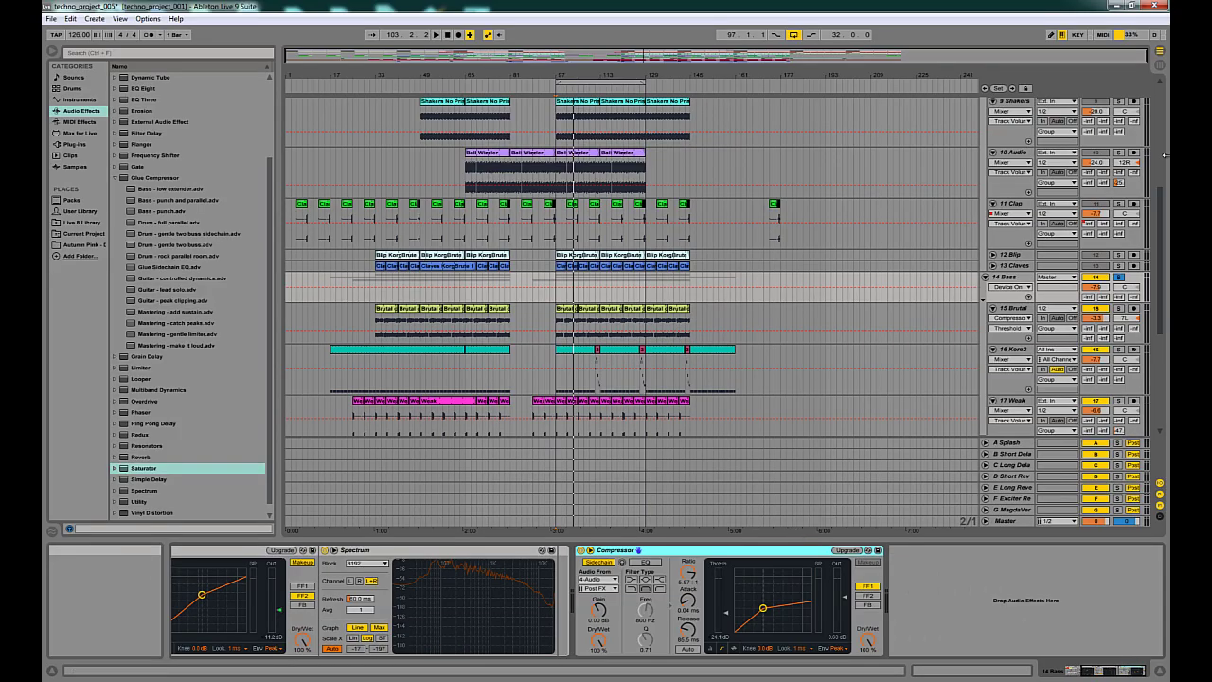
pyautogui.click(1098, 287)
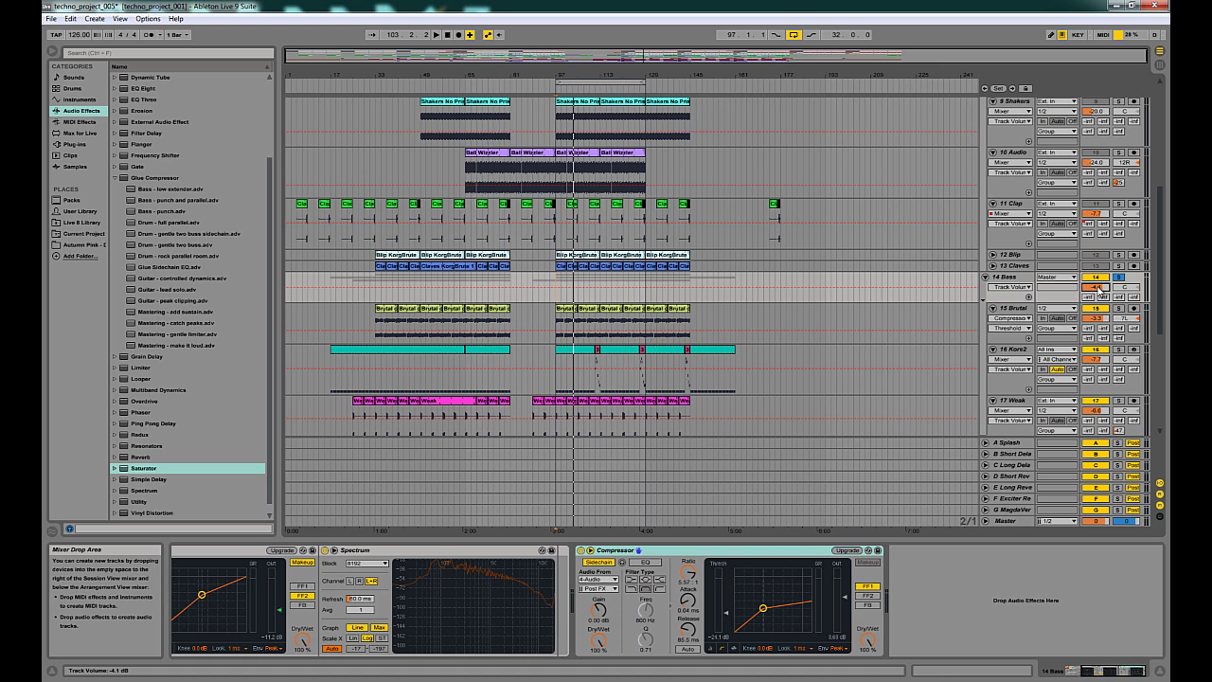
pyautogui.moveTo(1100, 290); pyautogui.dragTo(1102, 295)
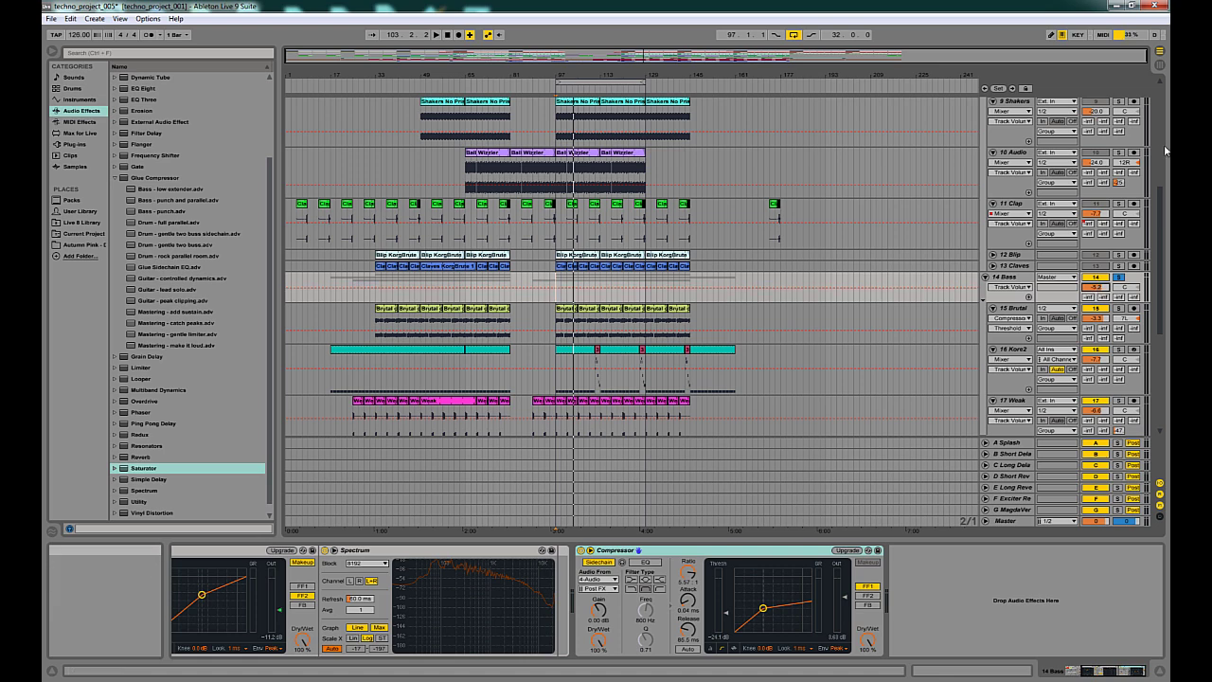
pyautogui.moveTo(1161, 227); pyautogui.dragTo(1162, 149)
pyautogui.click(1119, 154)
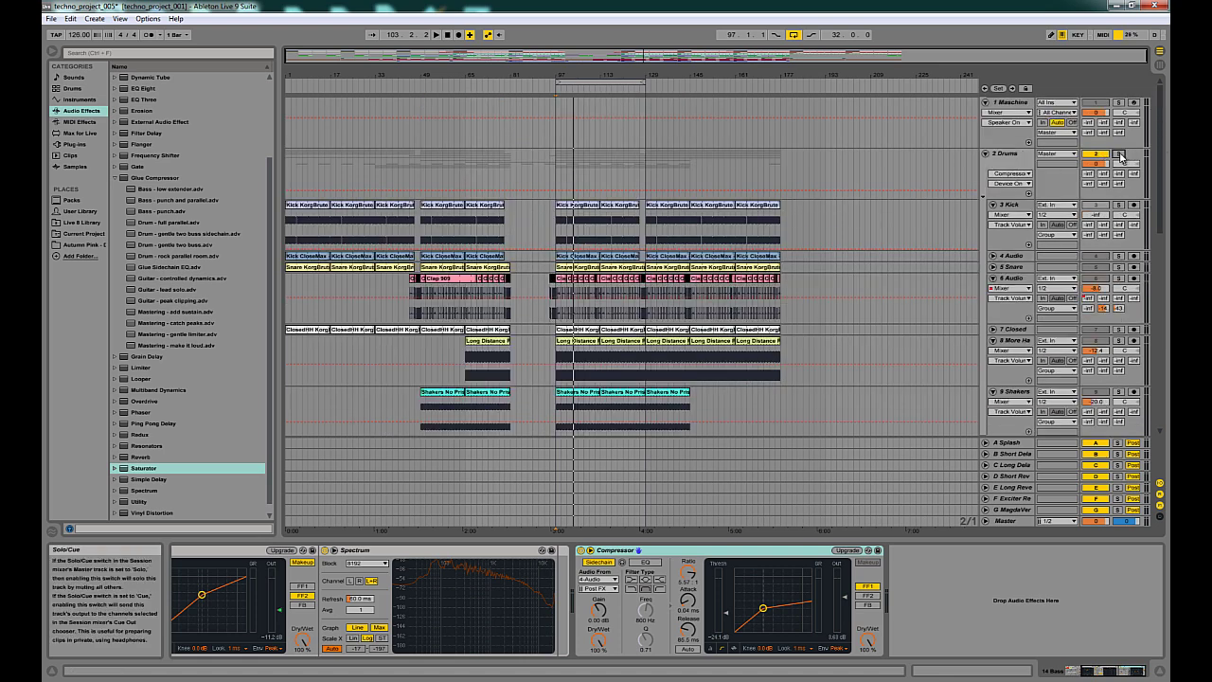
pyautogui.click(560, 167)
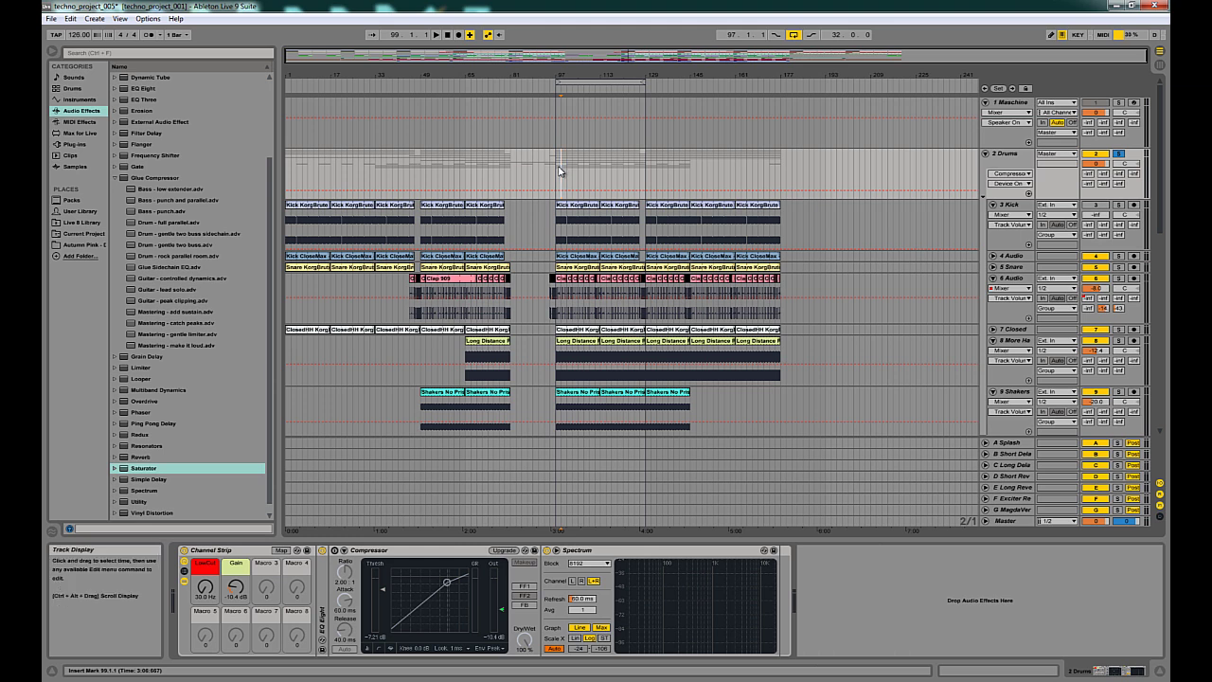
pyautogui.press('space')
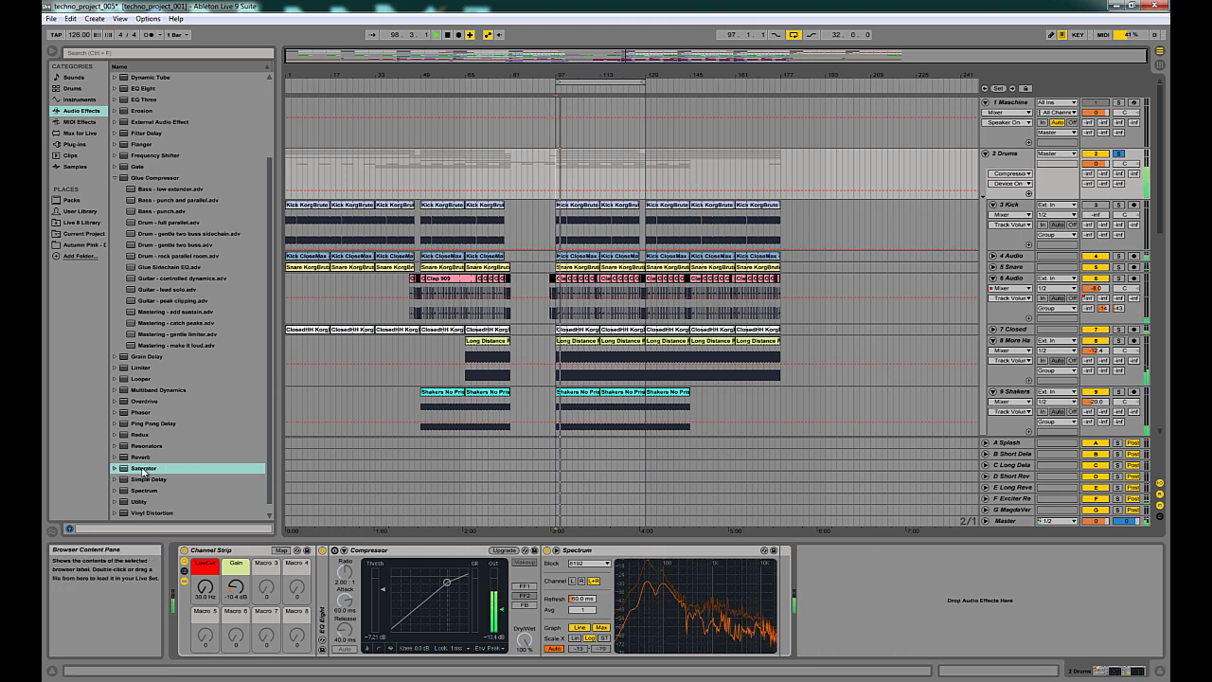
# - Add the saturator preset to Drums, enable Color and Soft Clip, and compare against bypass
pyautogui.moveTo(144, 467); pyautogui.dragTo(815, 579)
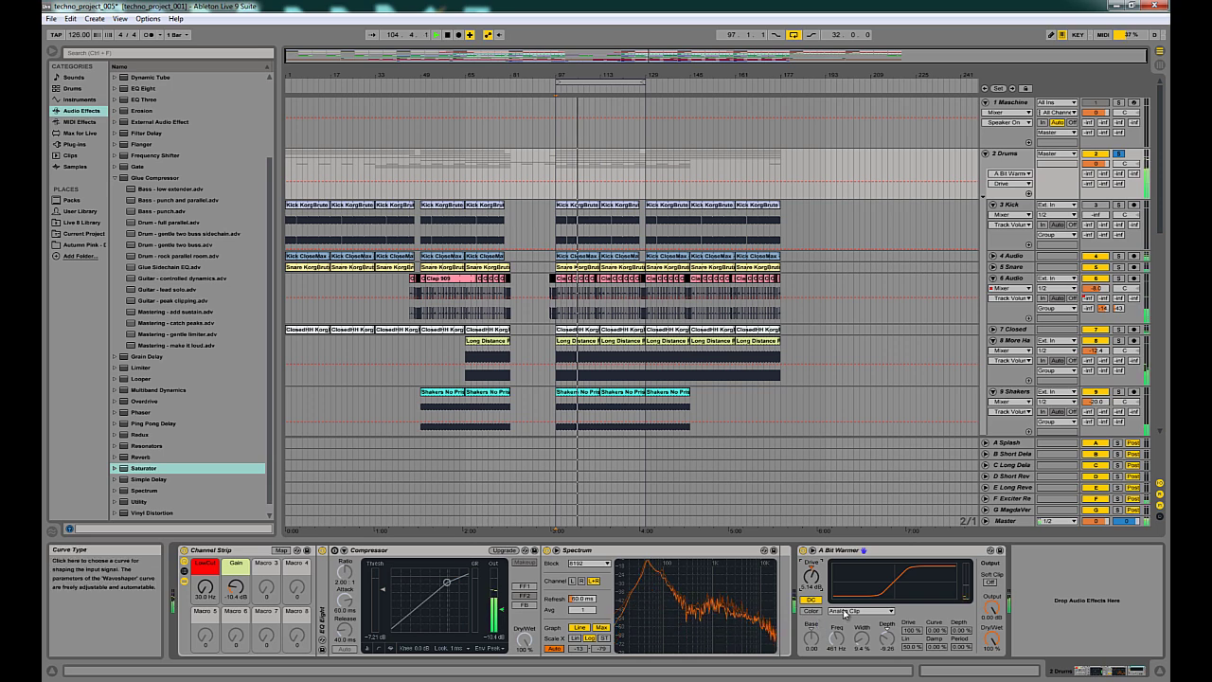
pyautogui.click(810, 611)
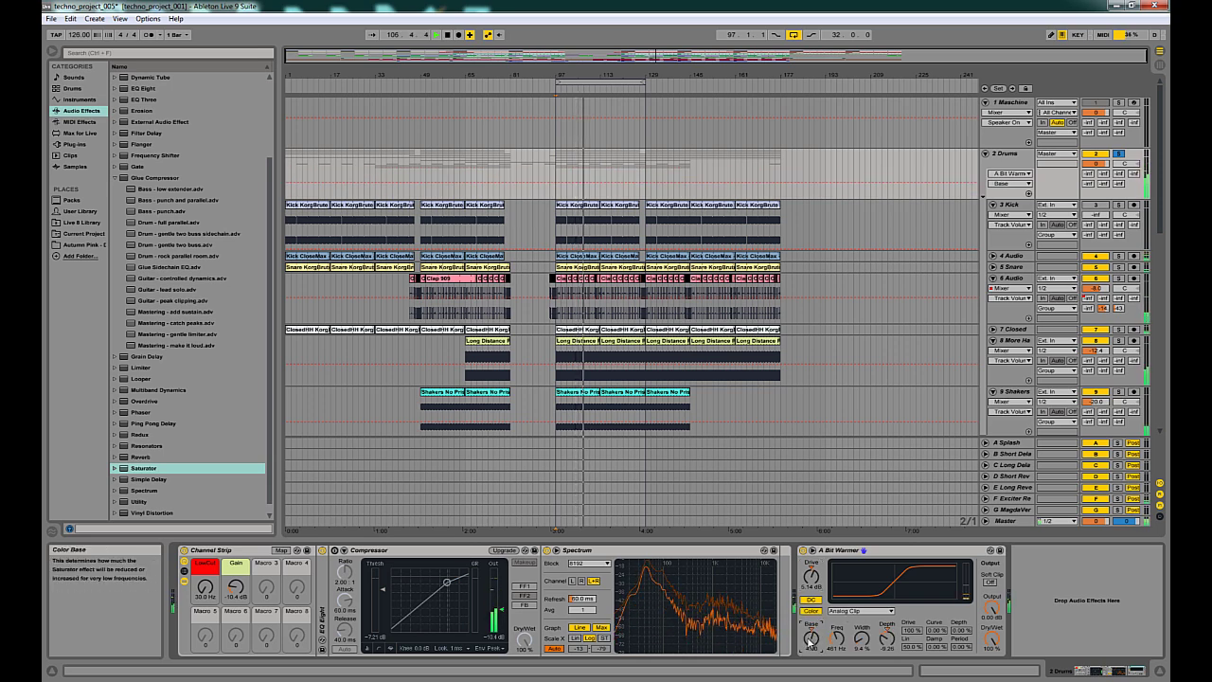
pyautogui.click(990, 584)
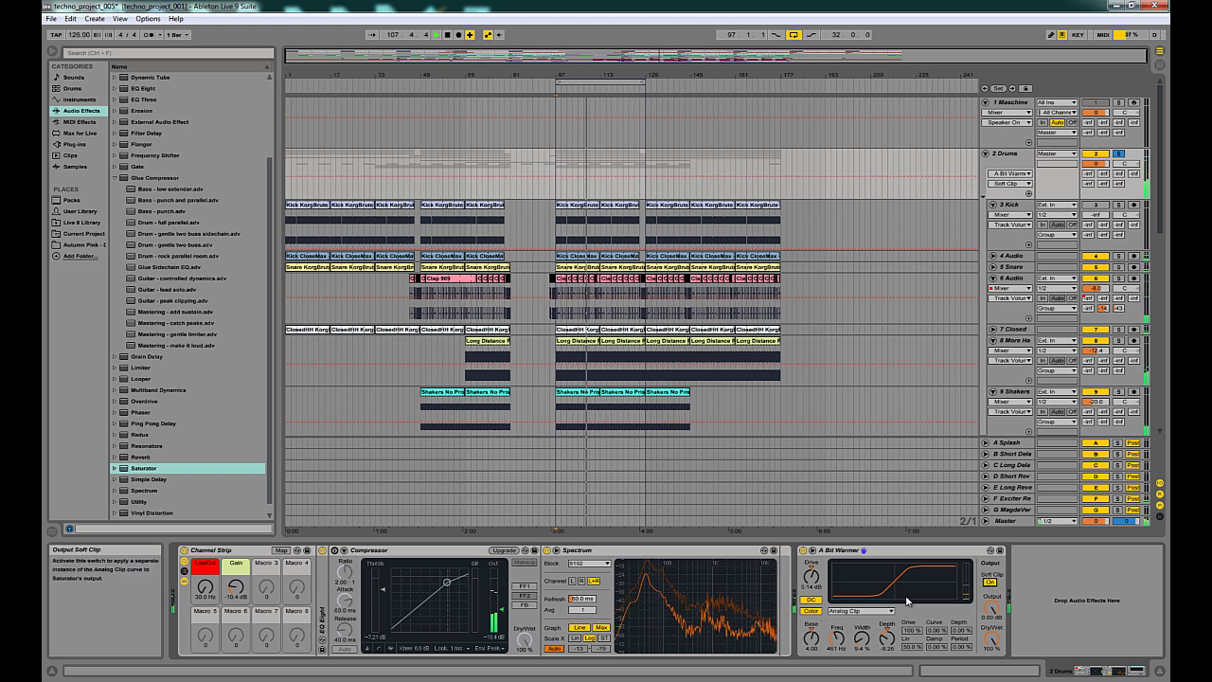
pyautogui.click(803, 551)
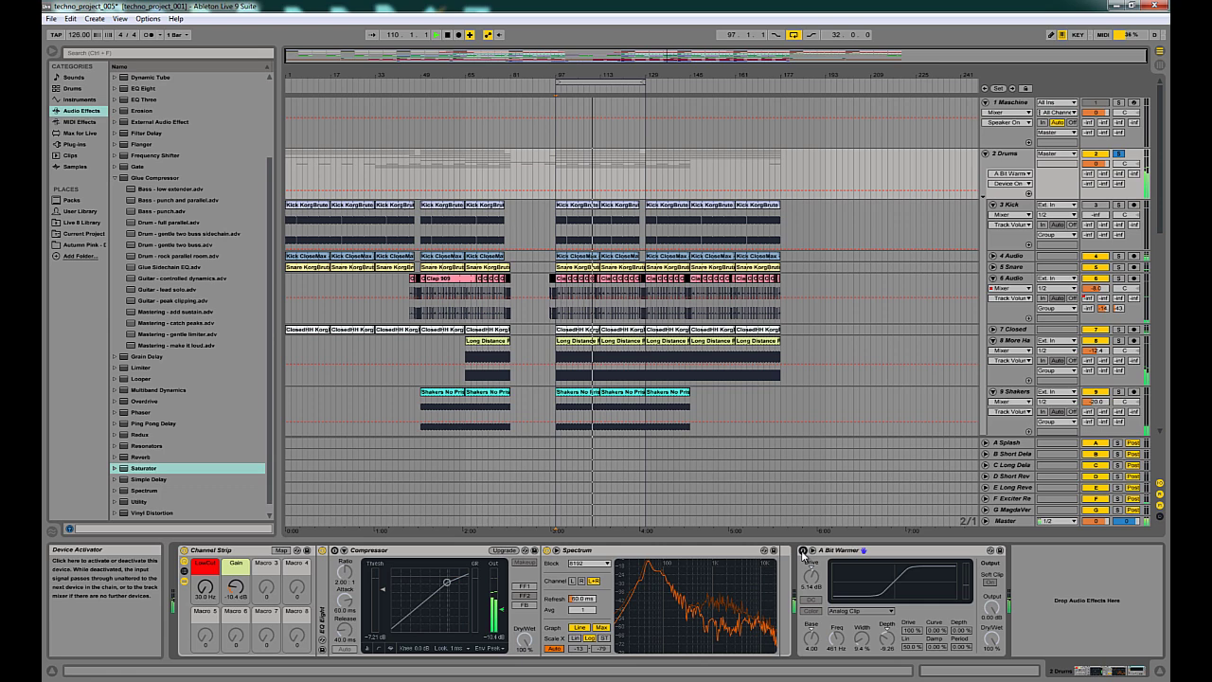
pyautogui.click(804, 551)
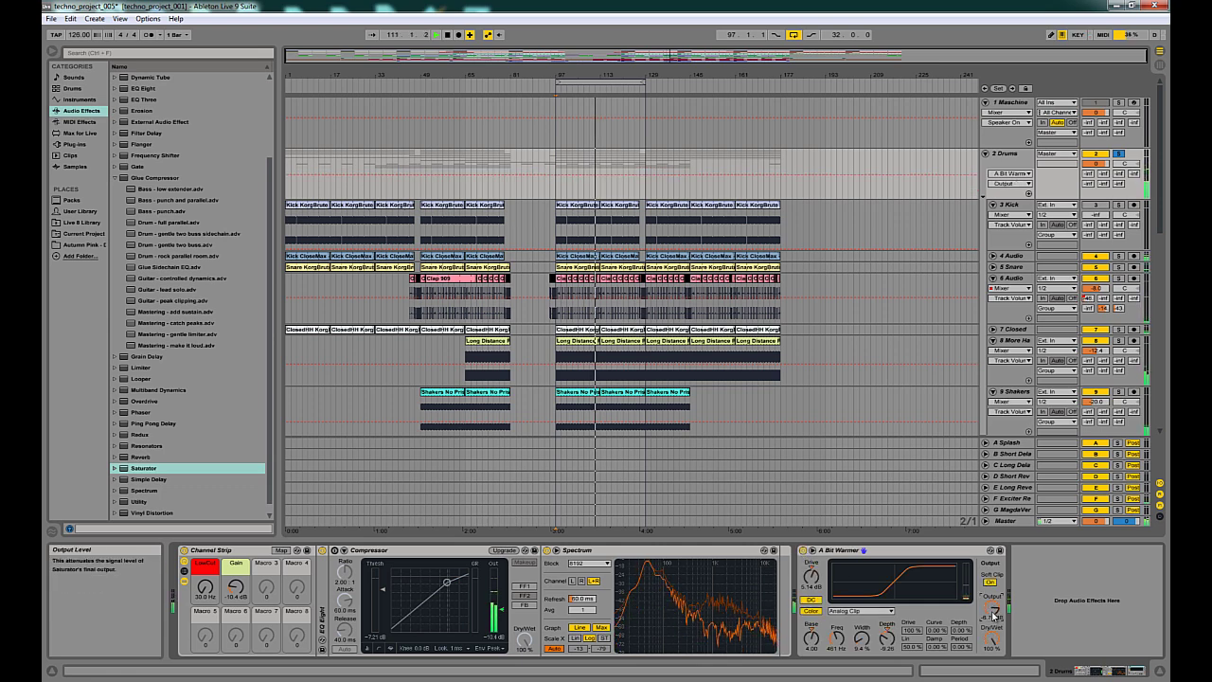